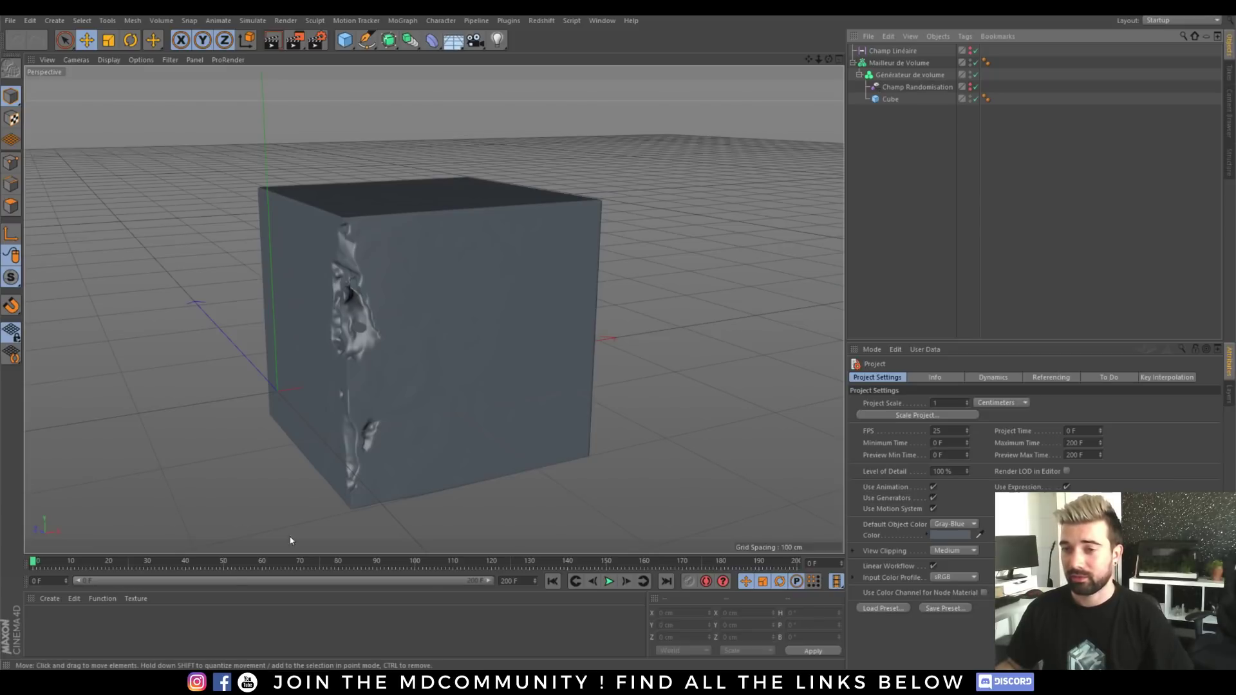
Step: Scrub the timeline from frame 0 to about frame 51 to preview the cube dissolving
drag(37, 566, 403, 571)
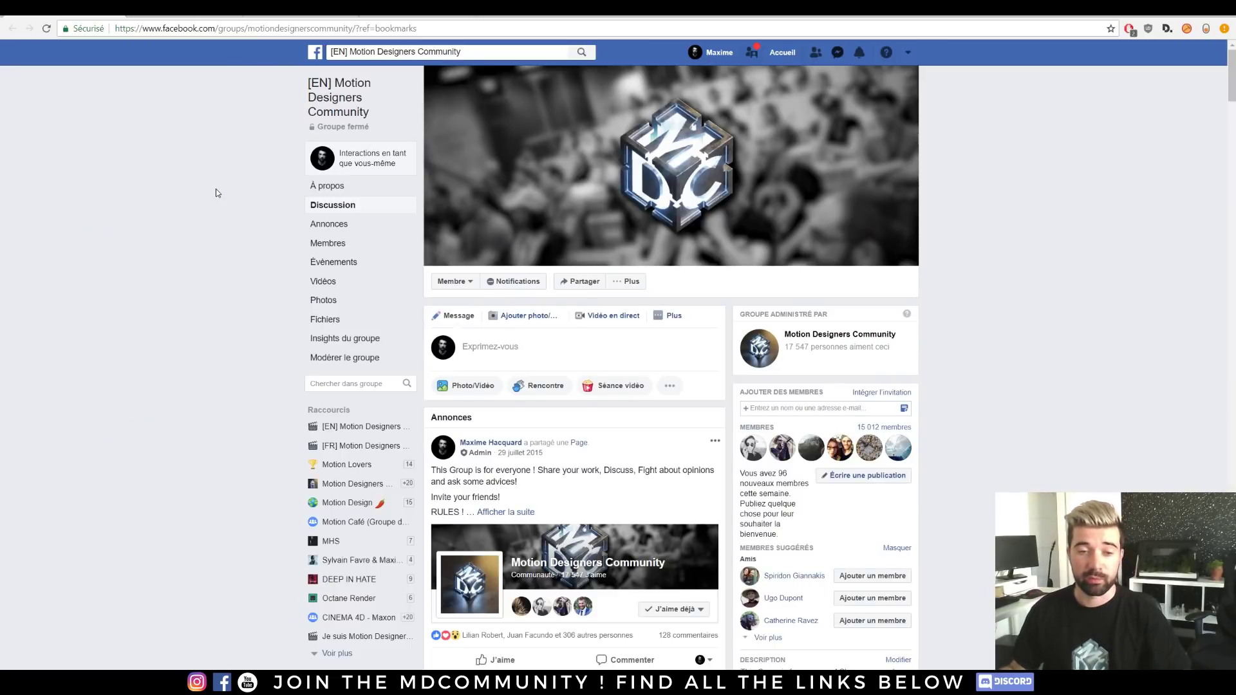
Step: Scroll the Motion Designers Community feed and open the Meetup 2 AfterMovie video
scroll(218, 197, down, 5)
scroll(219, 204, down, 12)
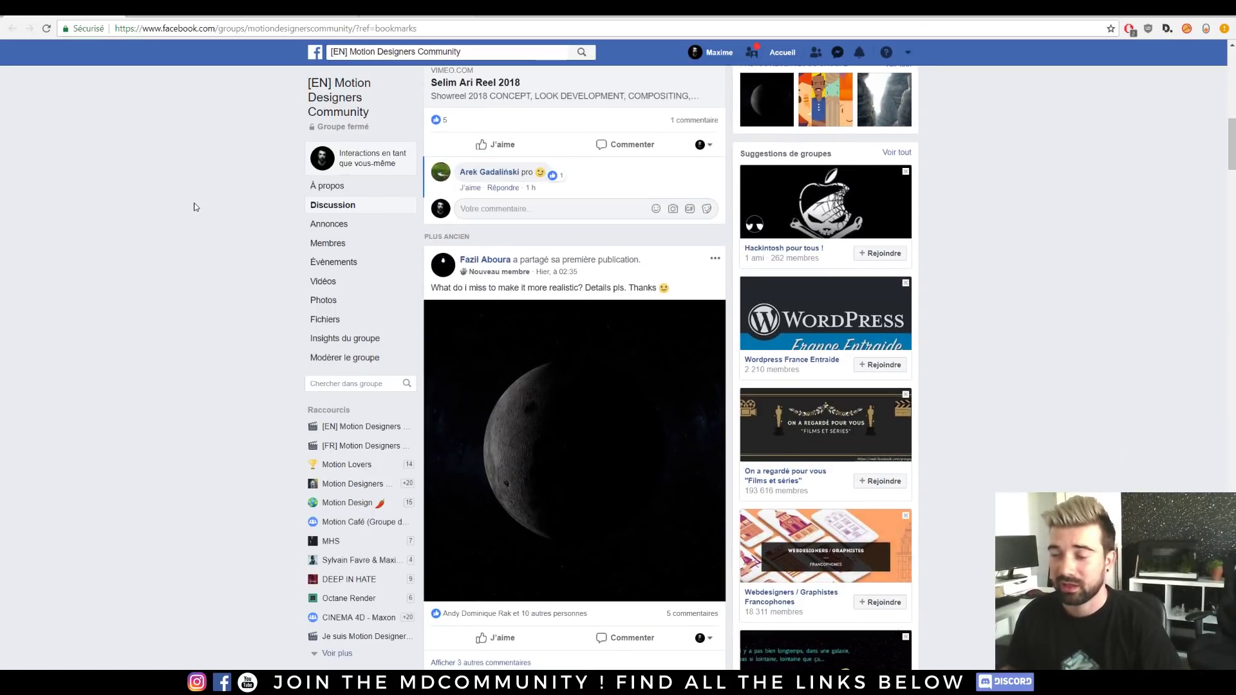
scroll(255, 268, down, 15)
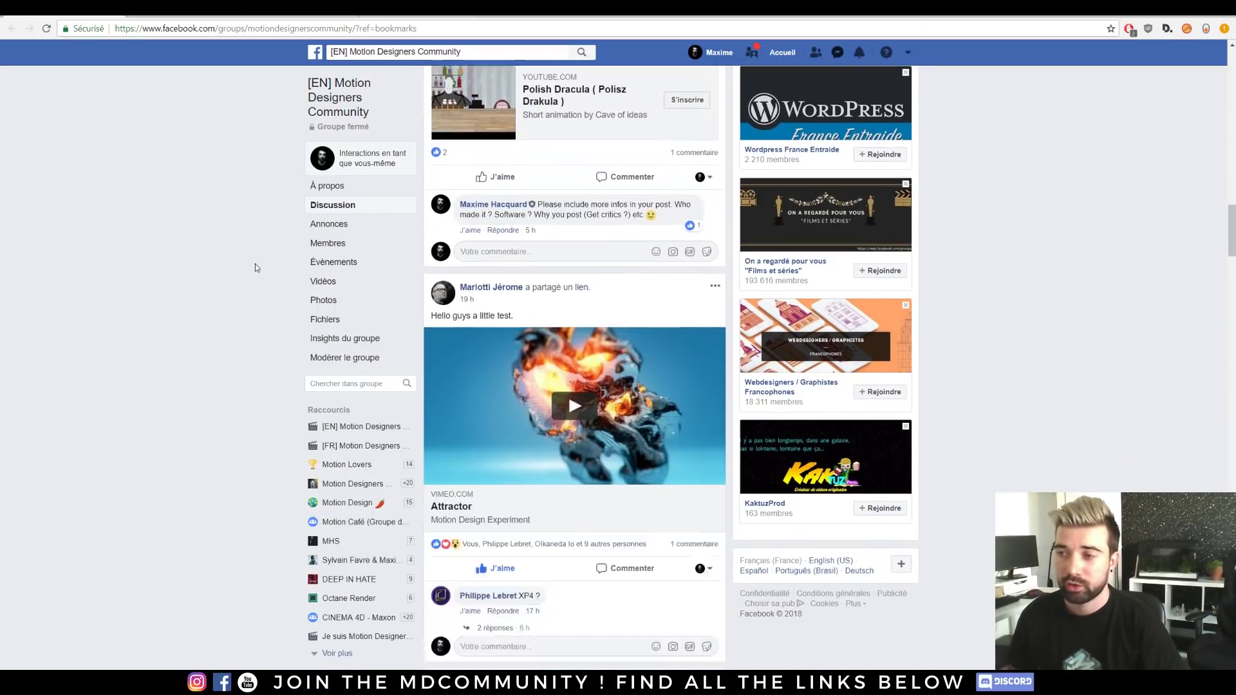
scroll(255, 264, down, 15)
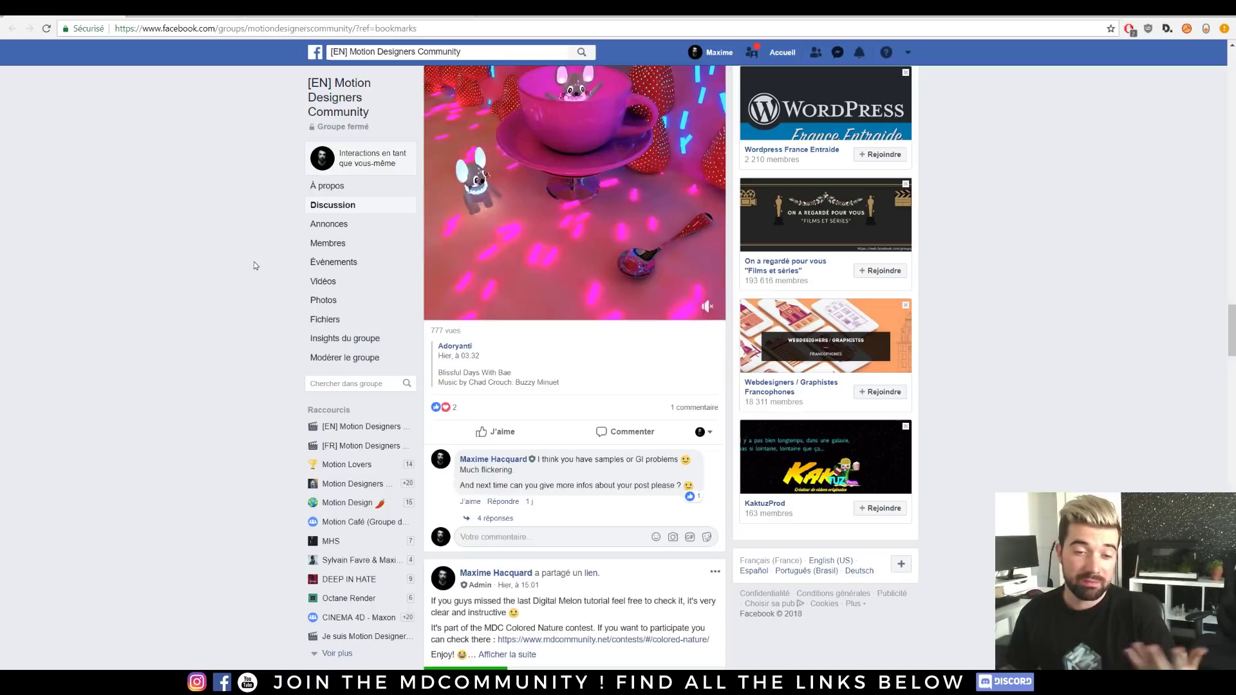
scroll(248, 246, down, 2)
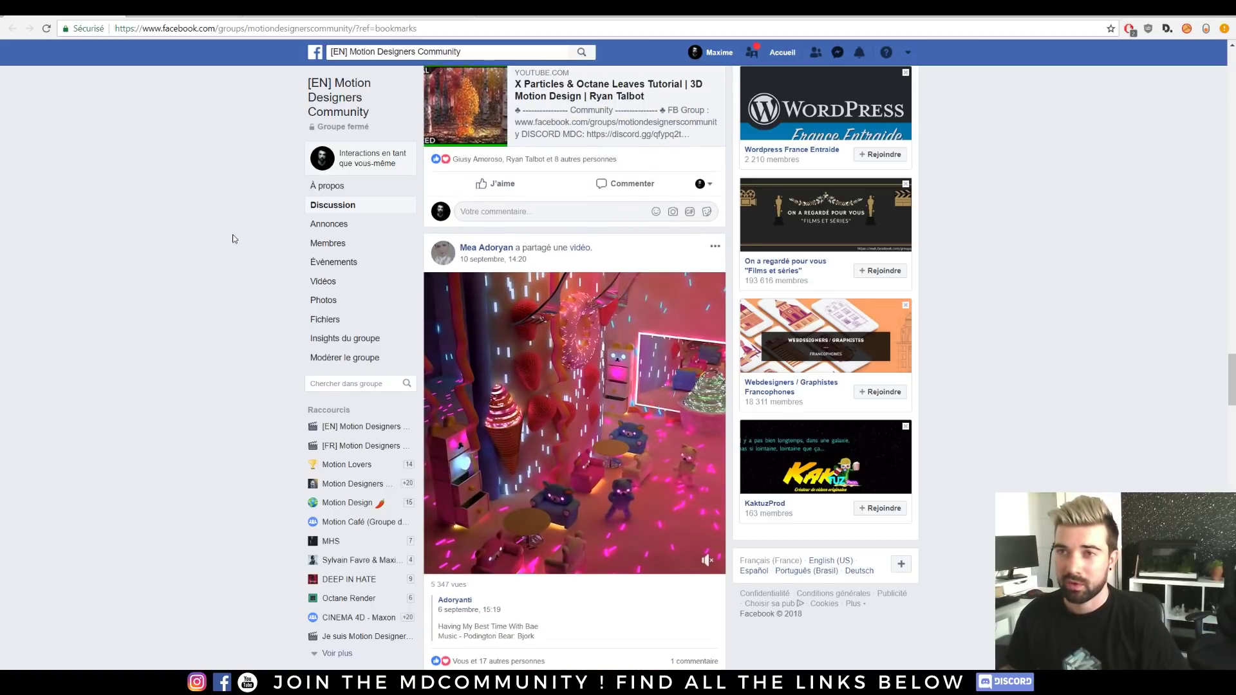
click(168, 17)
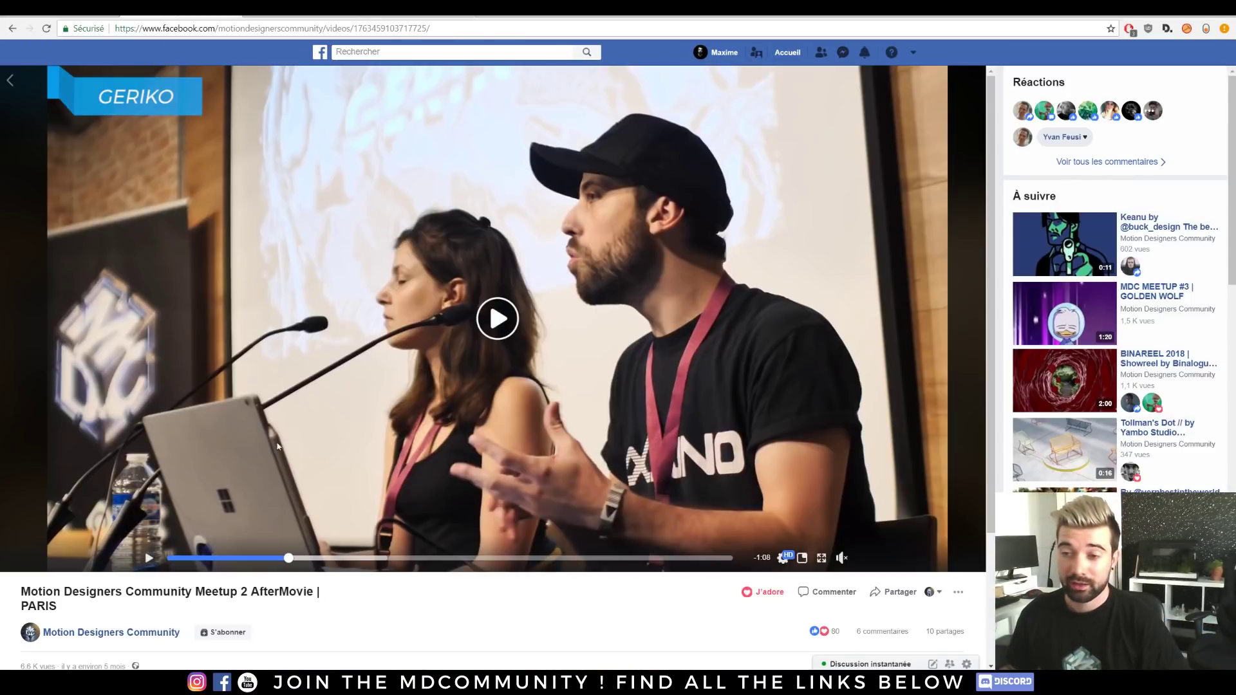
Step: Play the AfterMovie from an earlier point, pause it, then go to the MDCommunity website
click(200, 558)
click(148, 558)
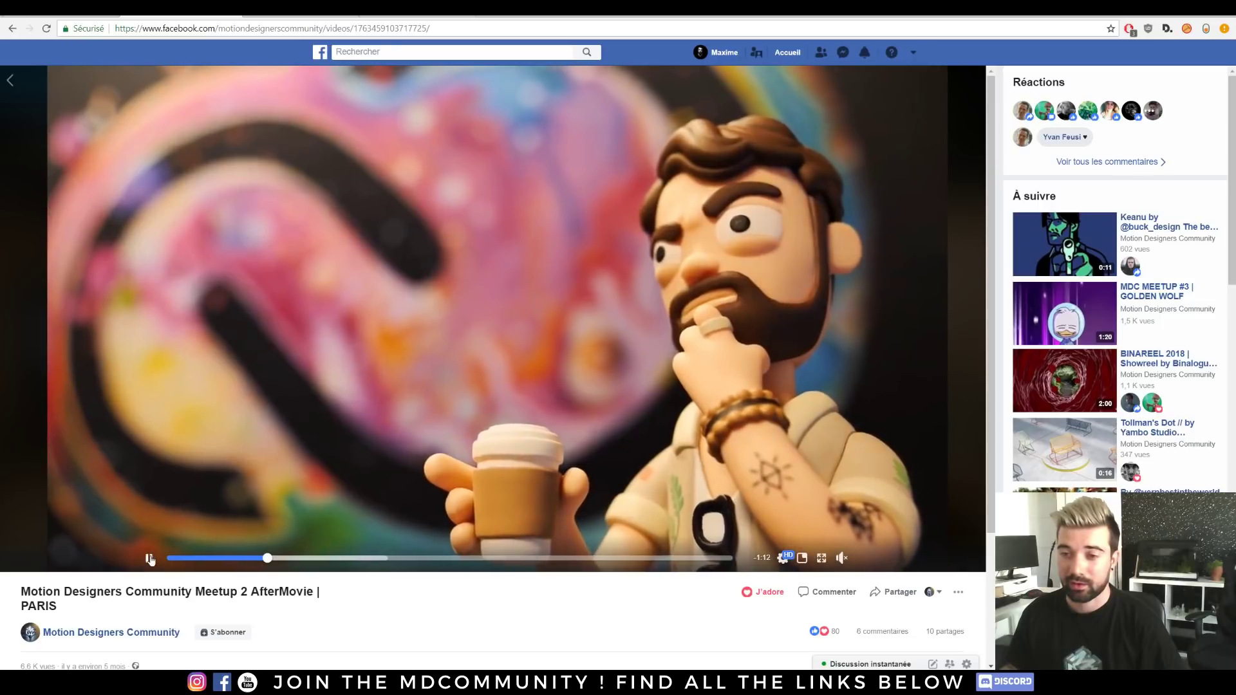
click(150, 560)
click(316, 16)
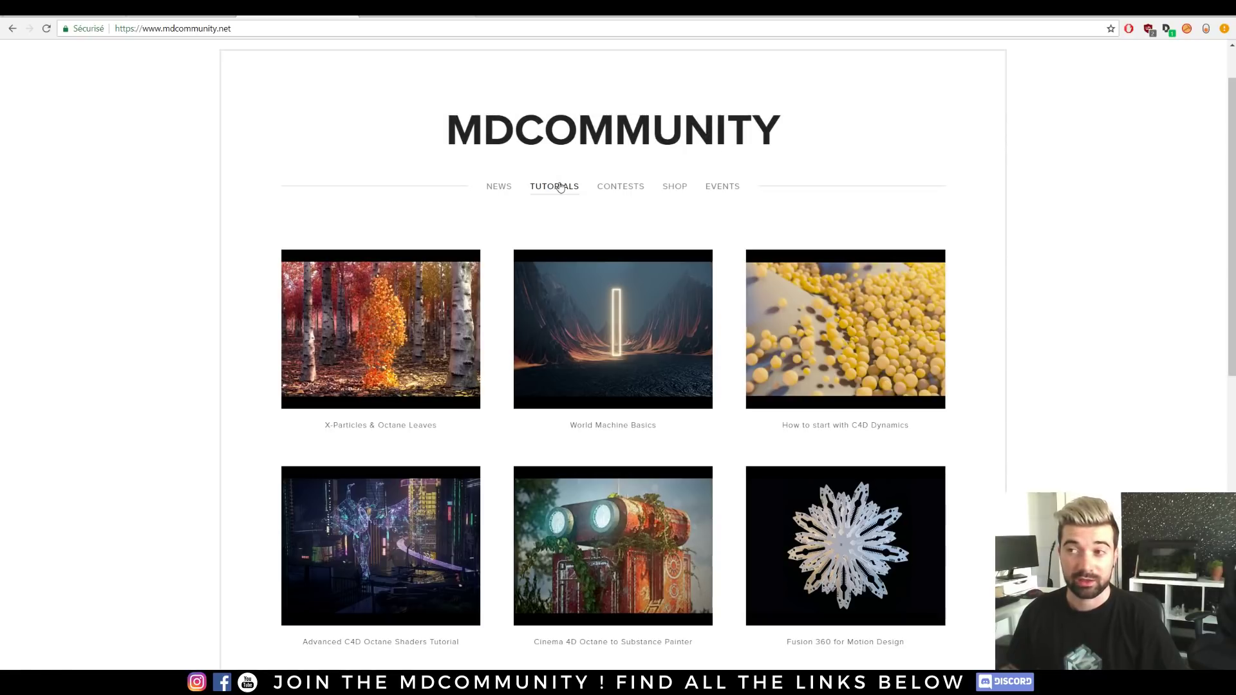
Step: Open the MDCommunity NEWS page and scroll through the tutorial posts and back up
click(497, 193)
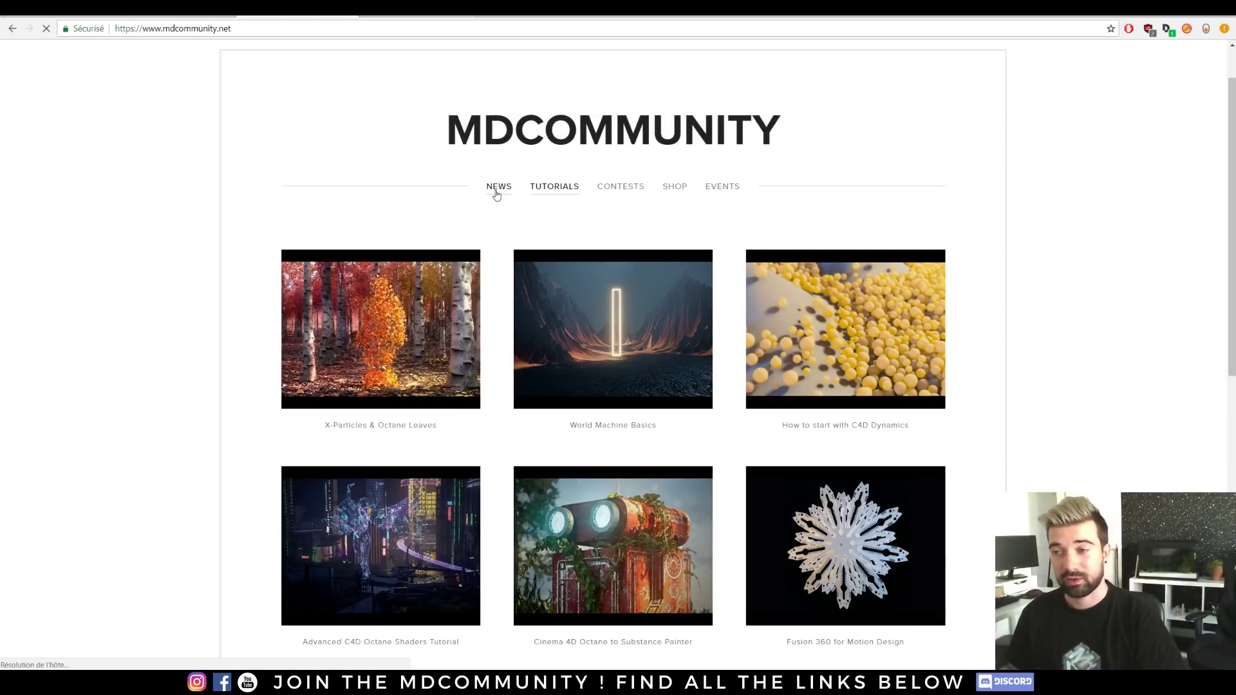
scroll(686, 357, down, 10)
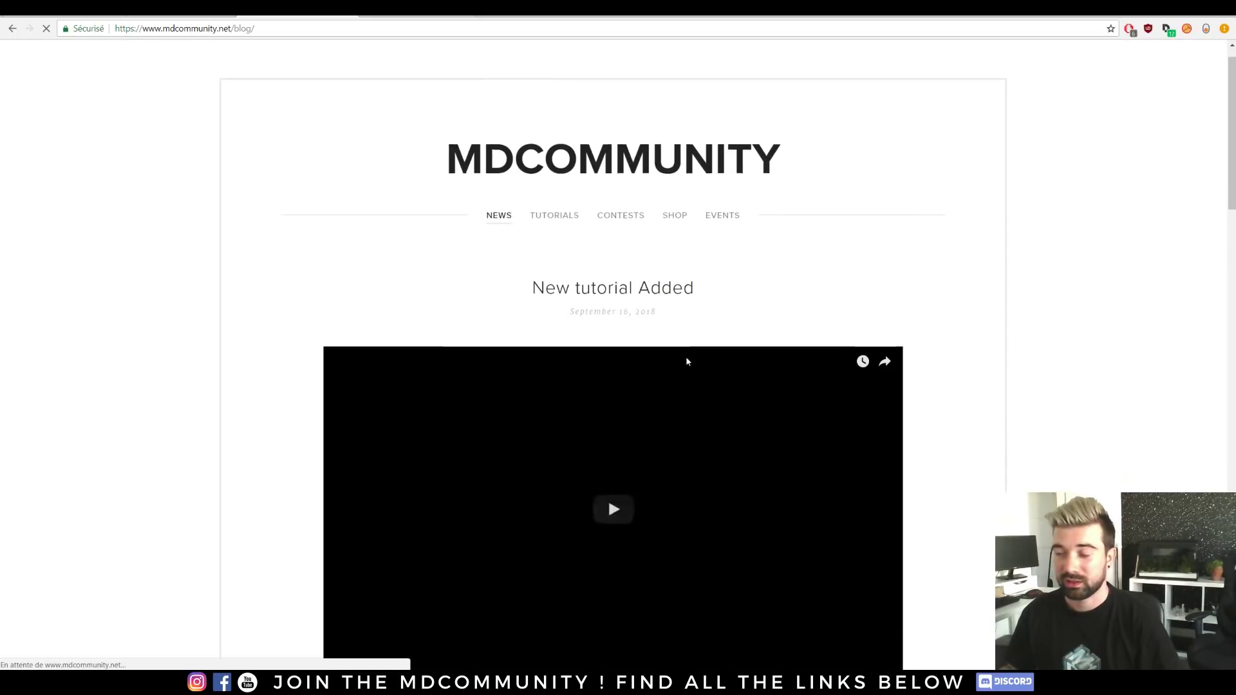
scroll(586, 320, down, 12)
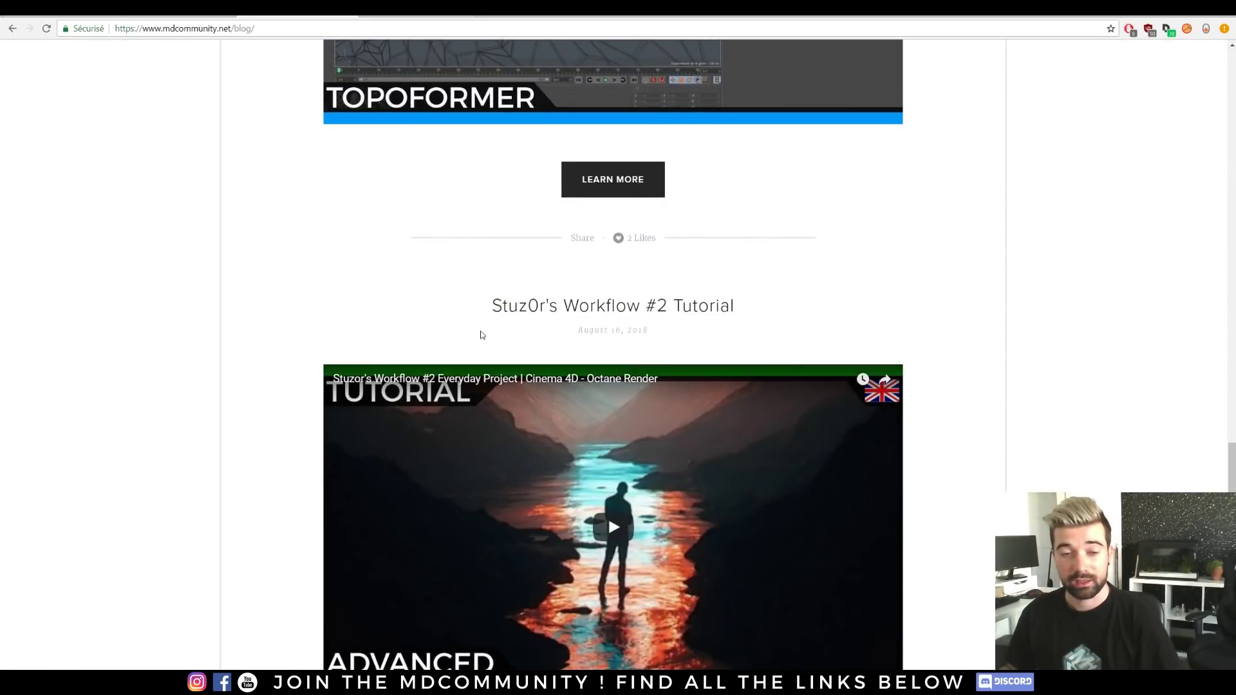
scroll(450, 315, up, 6)
scroll(451, 315, up, 15)
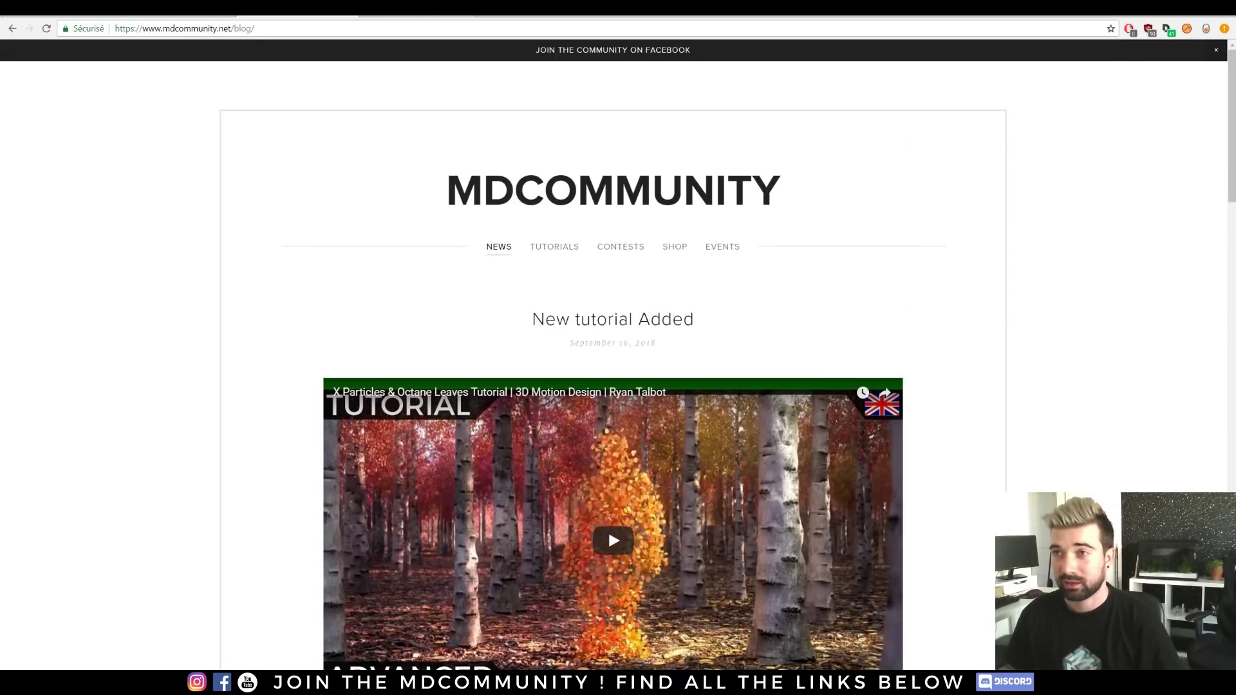
Step: Browse the studio's Instagram profile briefly, clearing an accidental text selection
click(418, 9)
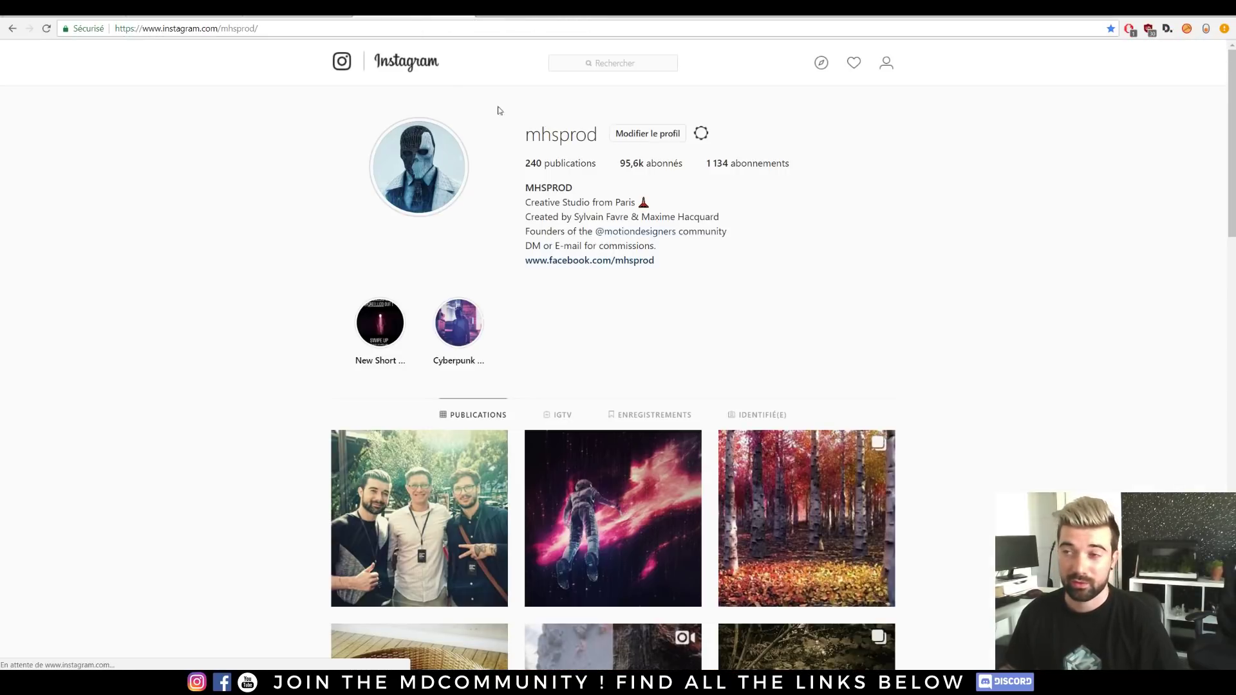
scroll(256, 214, down, 1)
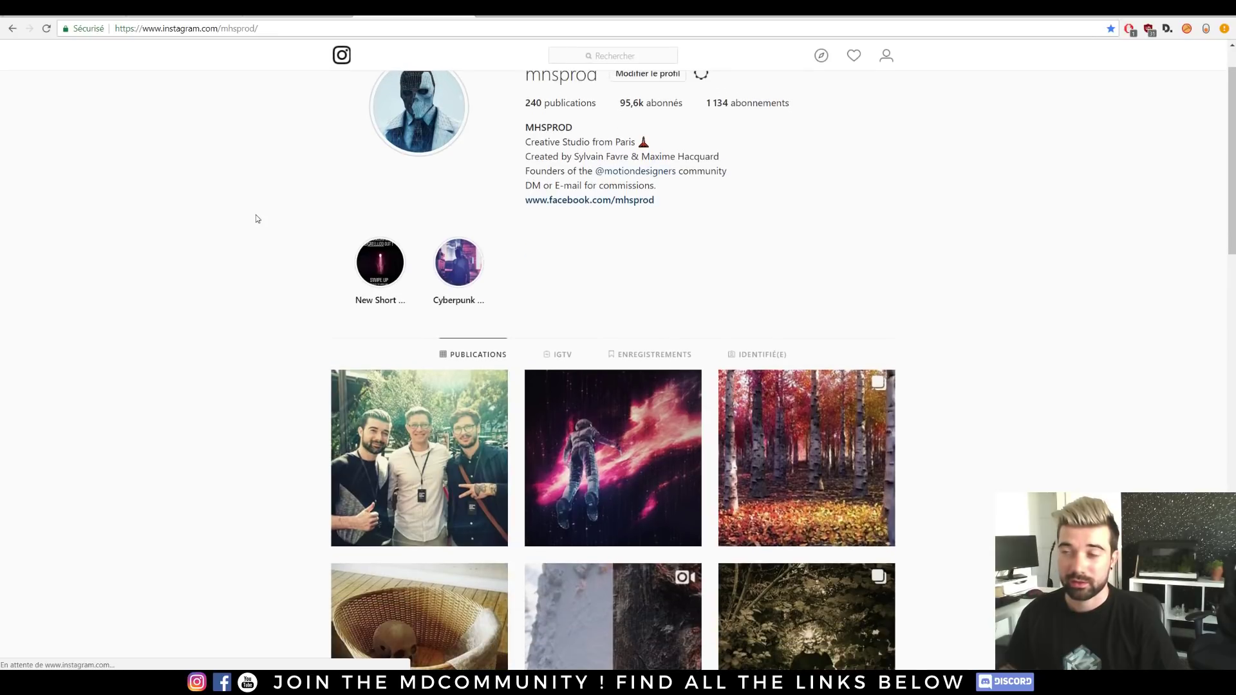
scroll(258, 222, up, 1)
drag(603, 145, 180, 230)
click(171, 248)
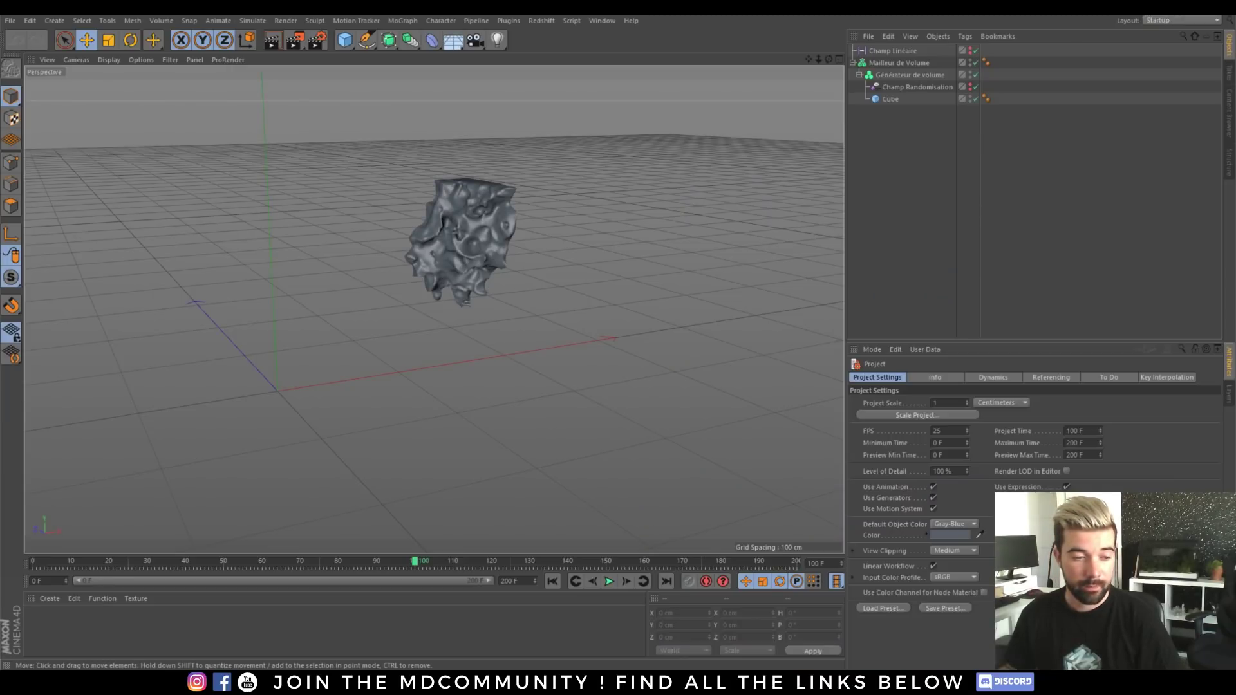
Step: Start a new empty project and add a Cube
click(11, 21)
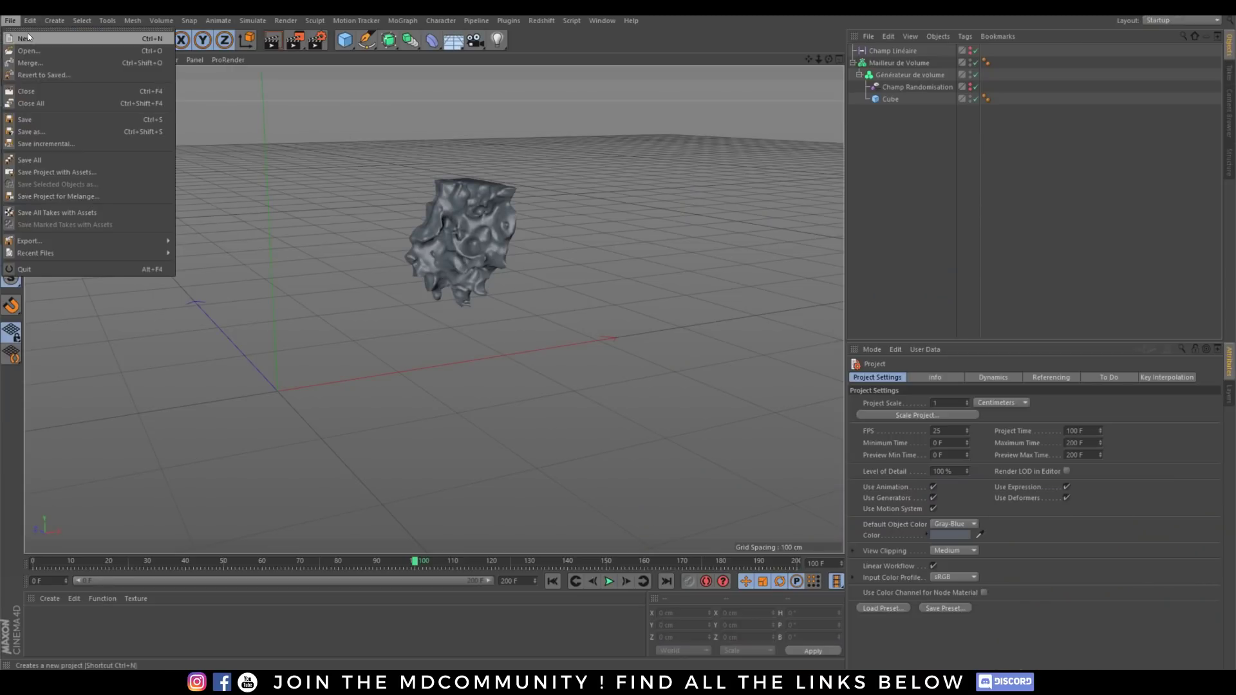
click(26, 34)
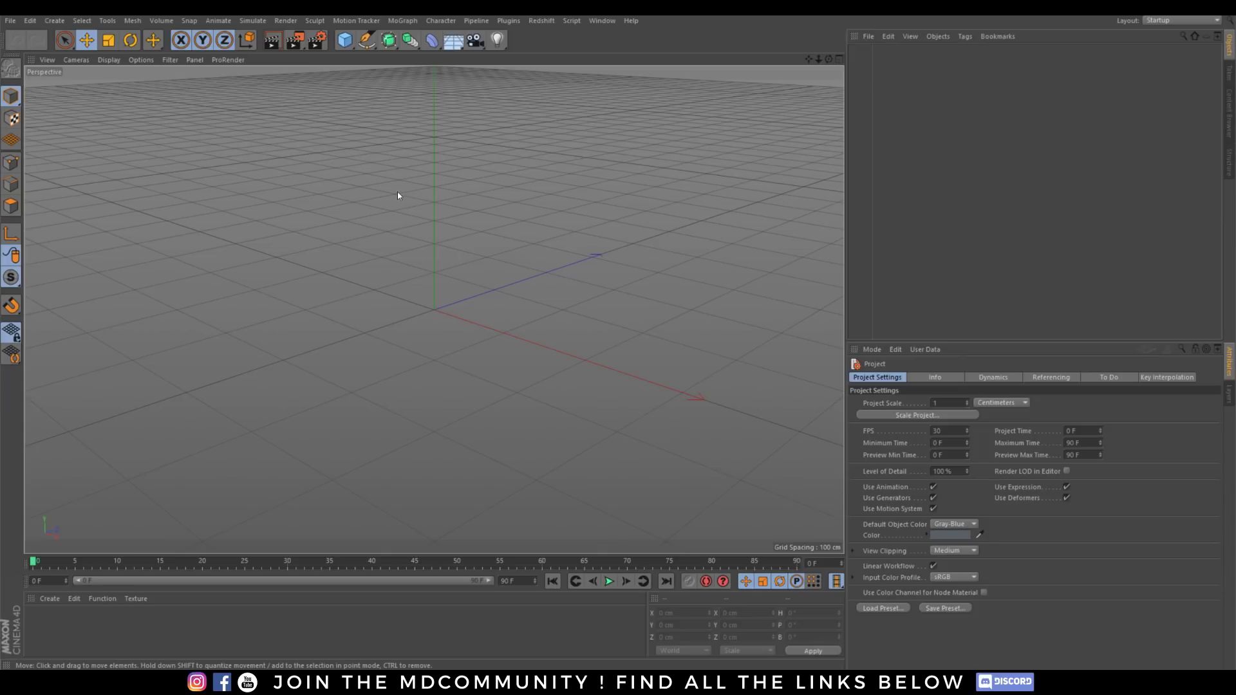
click(346, 40)
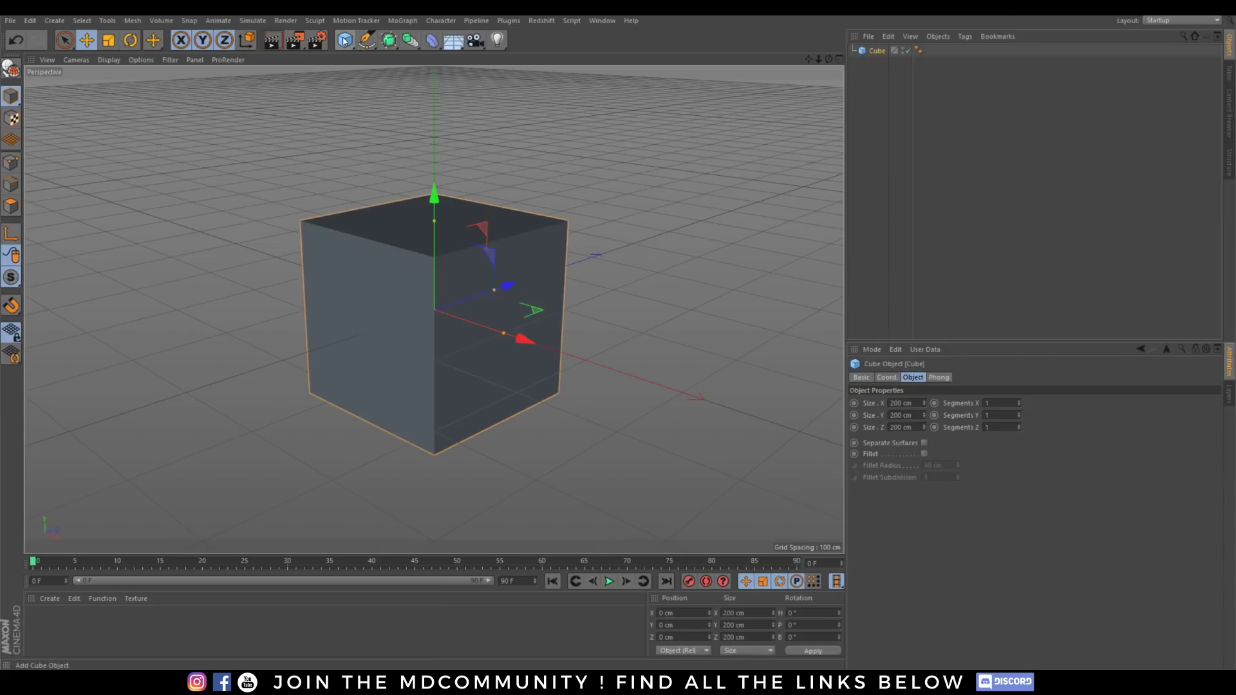
Step: Add a Volume Builder and Volume Mesher, nesting Cube under Builder and Builder under Mesher
click(411, 40)
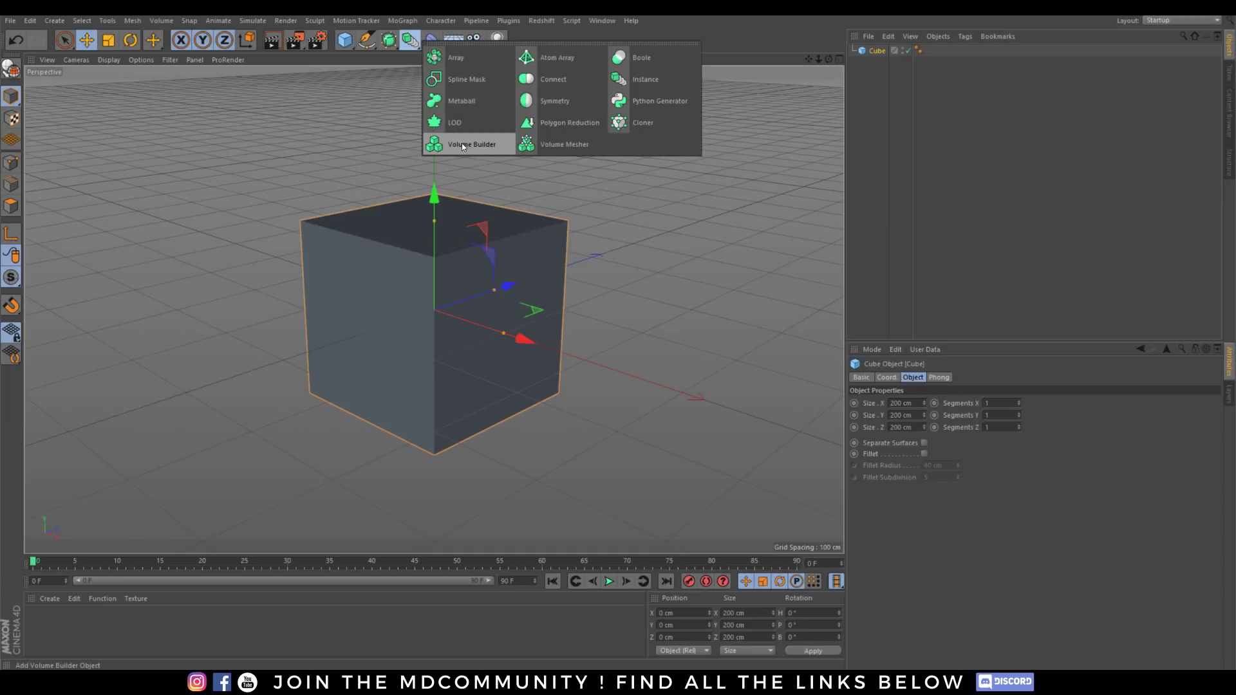
click(461, 144)
click(410, 40)
click(564, 144)
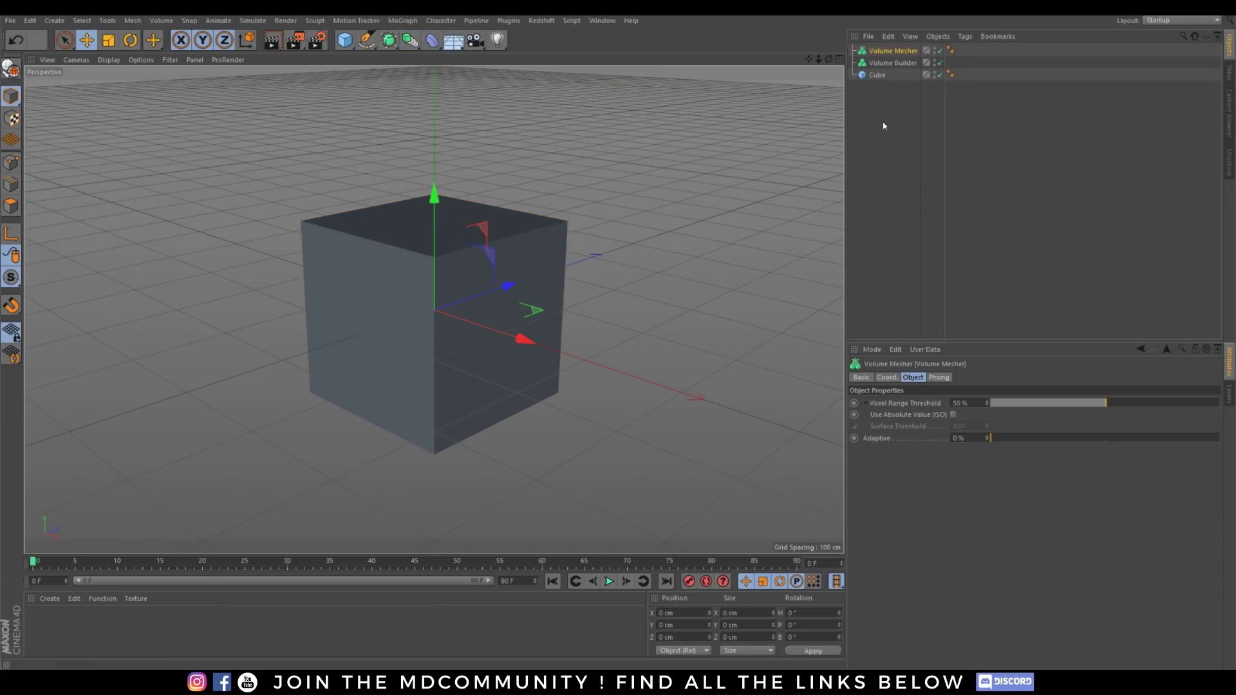
click(876, 76)
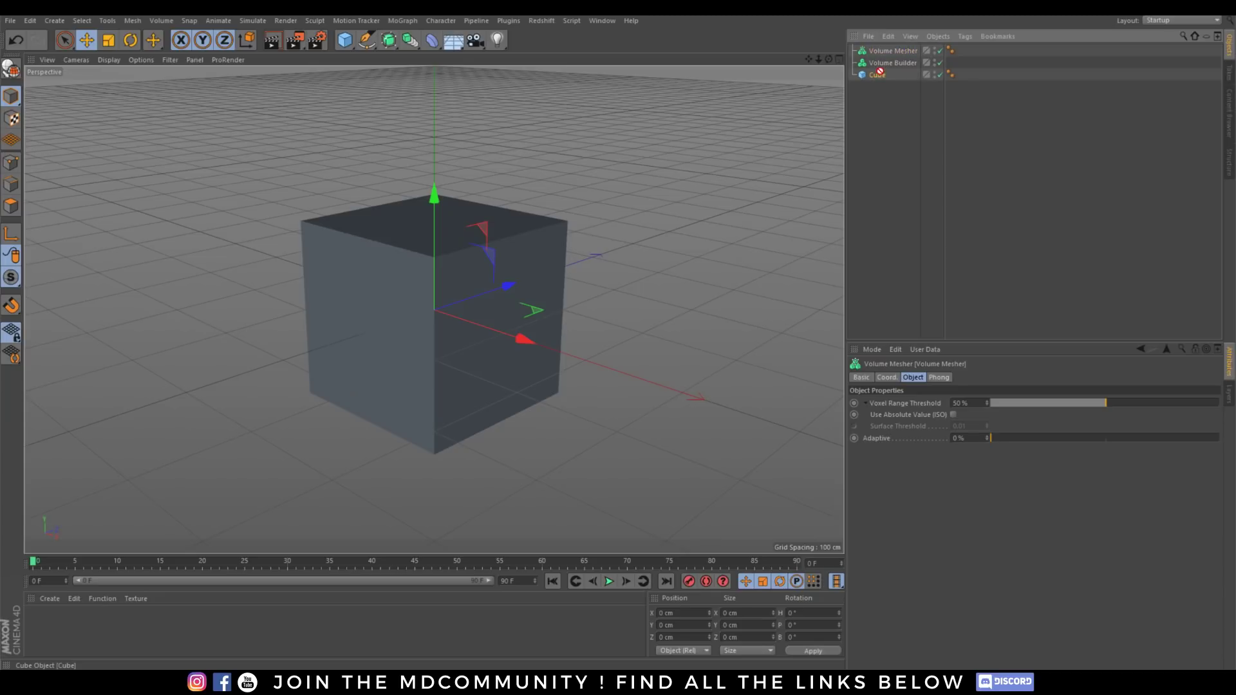
drag(883, 68, 892, 51)
click(889, 64)
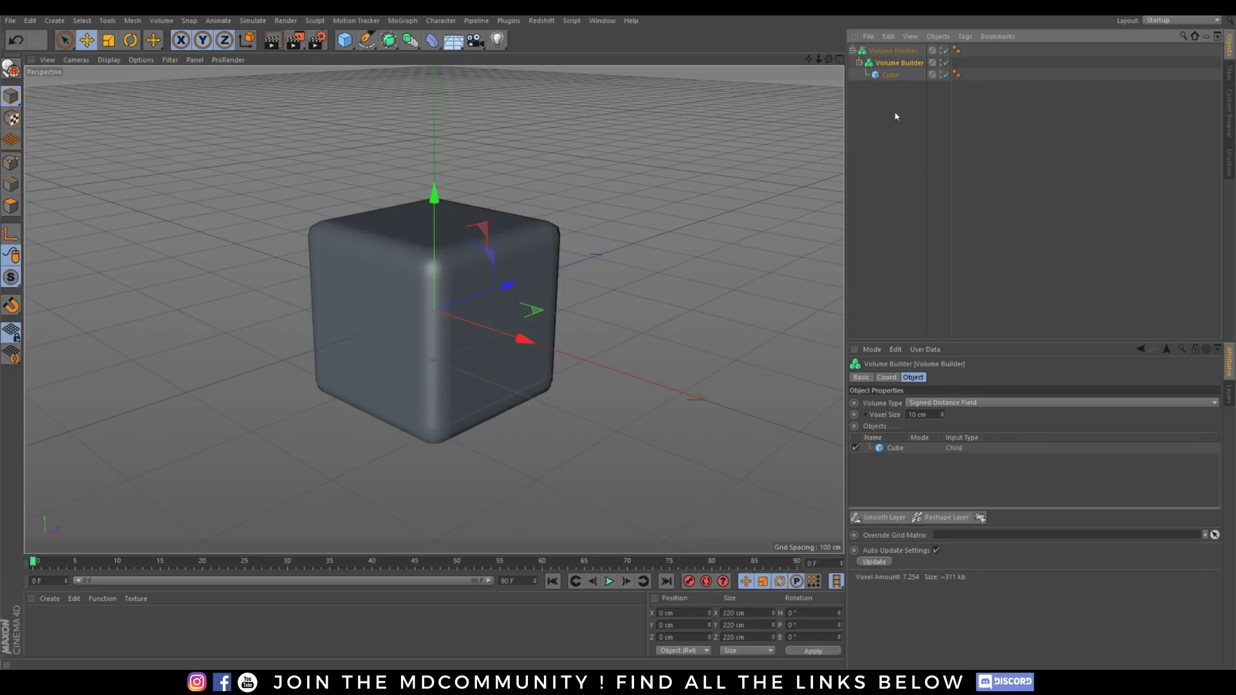
click(608, 235)
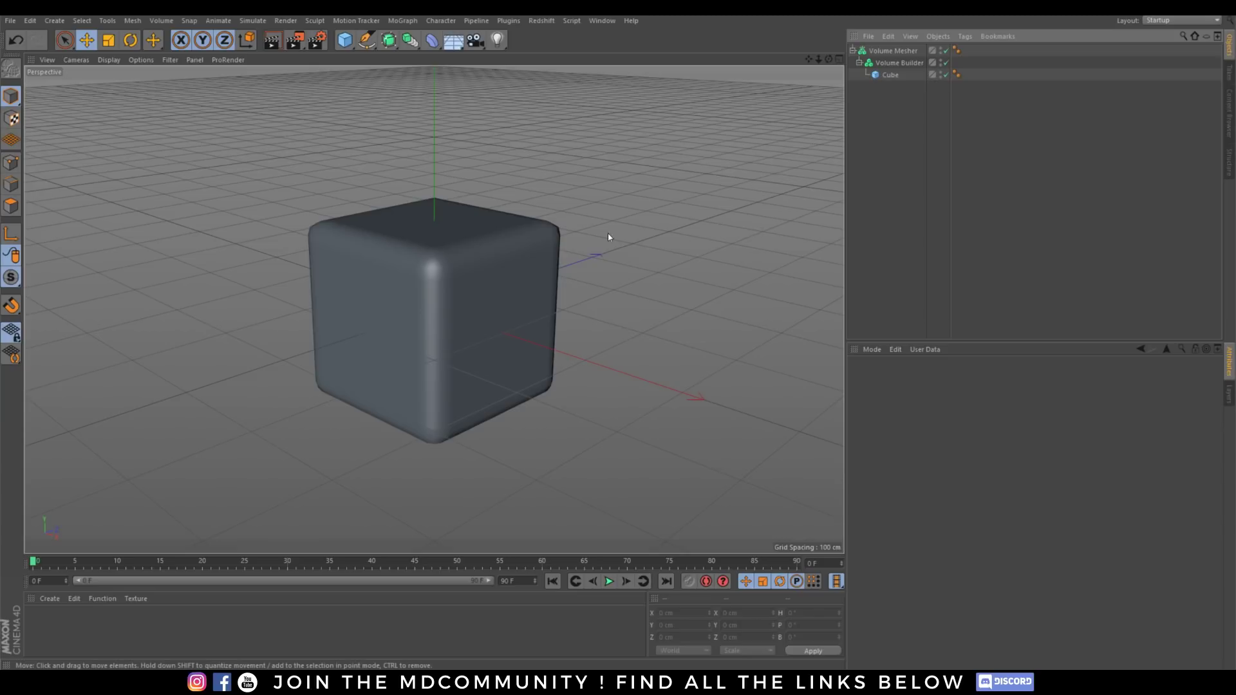
Step: Set the Volume Builder's Volume Type to Fog and add a second Cube inside it
click(897, 64)
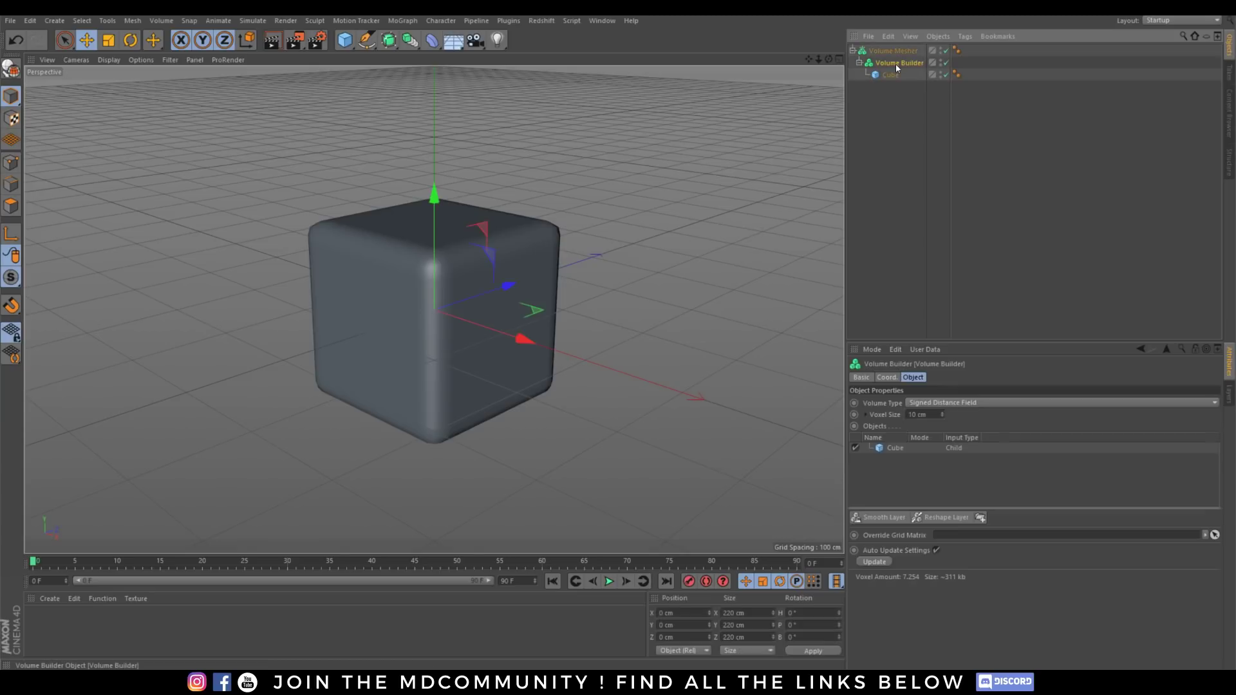
click(932, 404)
click(927, 435)
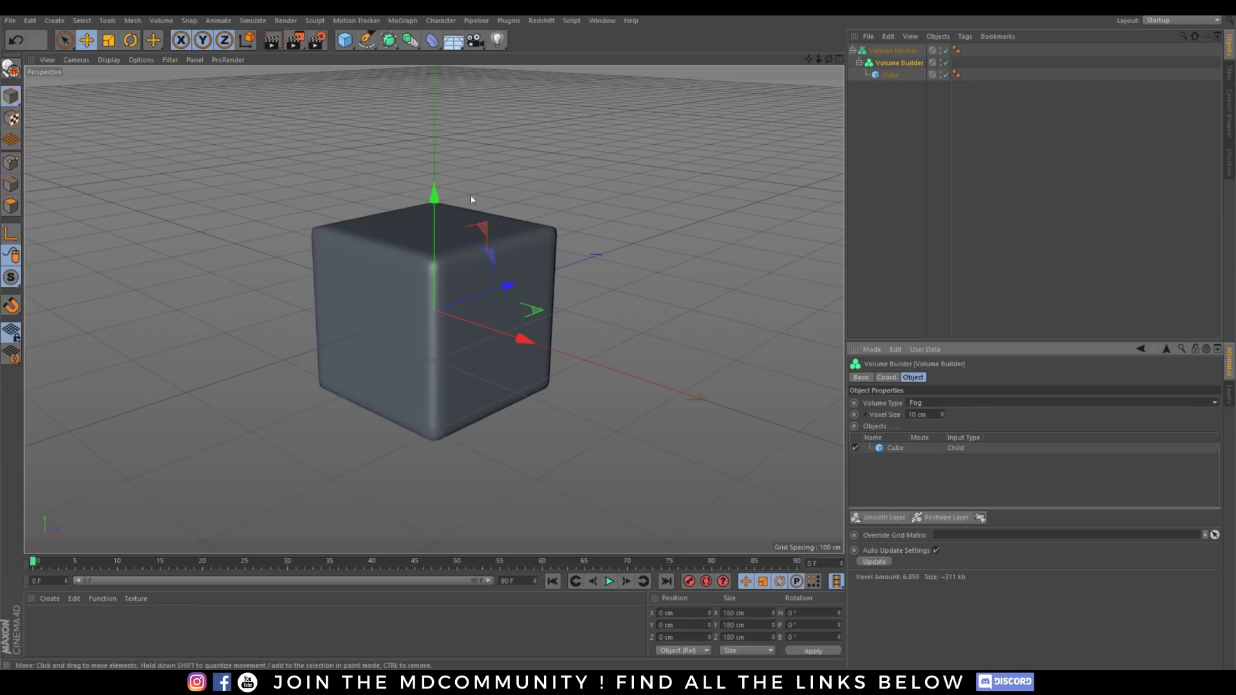
click(344, 40)
drag(879, 50, 887, 77)
Step: Toggle Volume Type between Signed Distance Field and Fog, then select the extra Cube
click(898, 62)
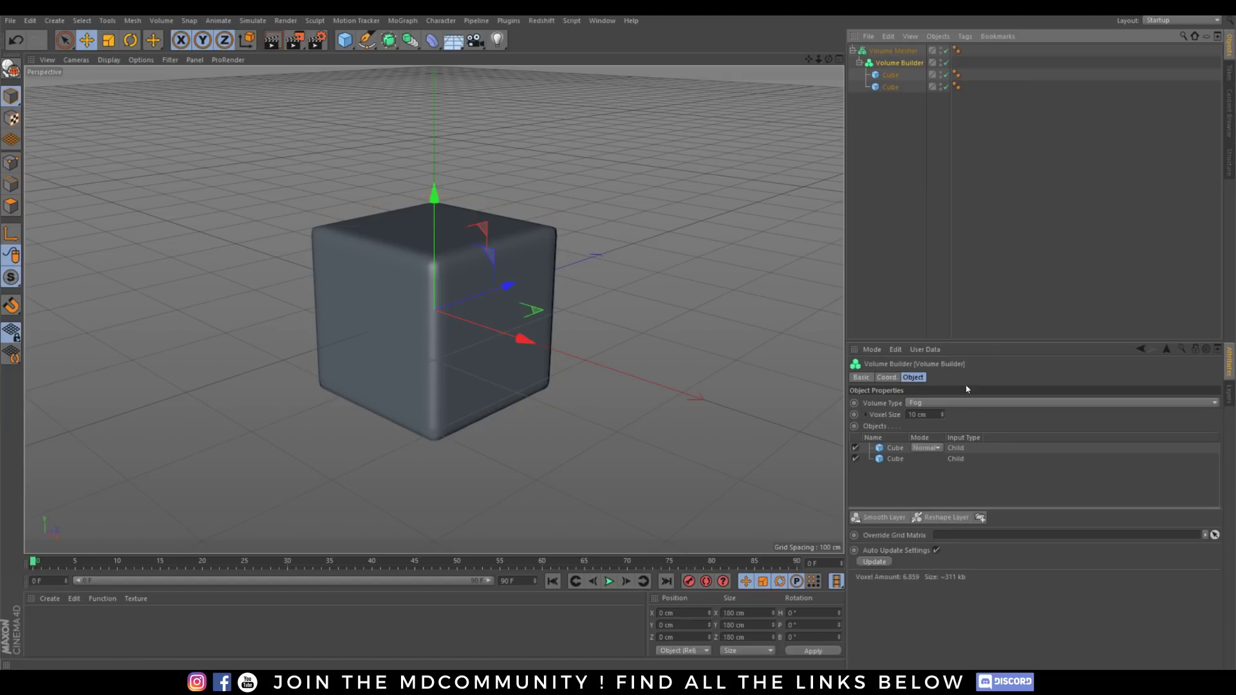
click(921, 403)
click(933, 415)
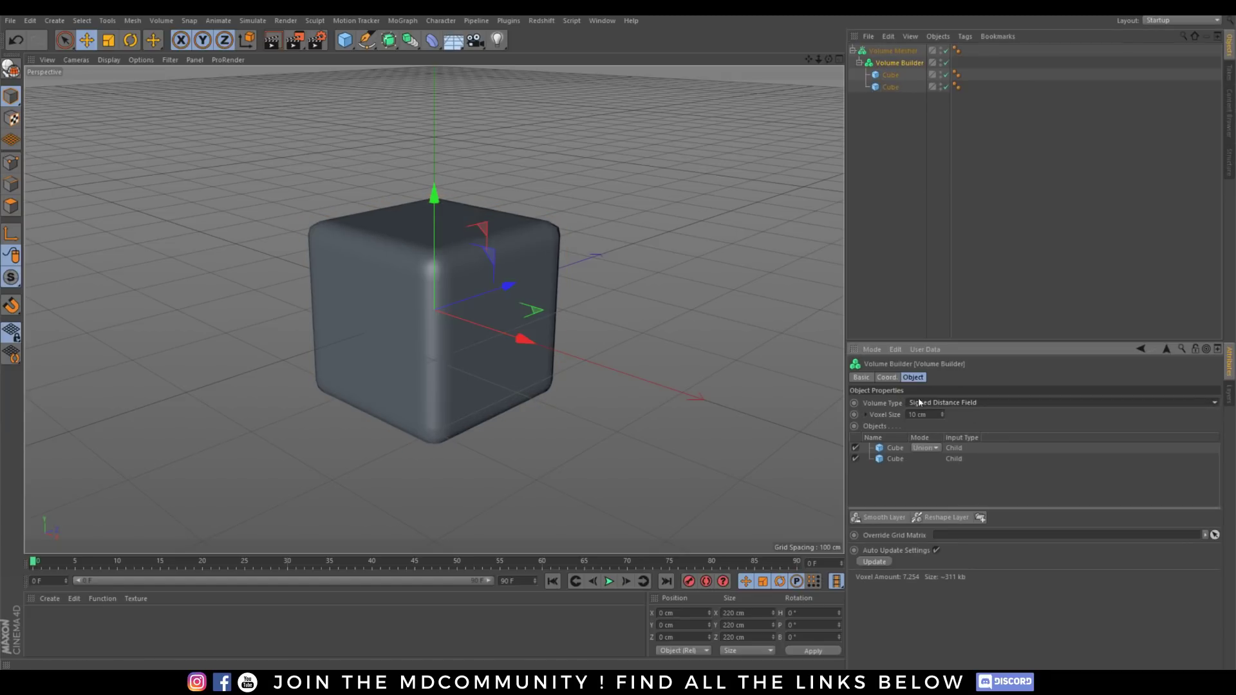
click(925, 448)
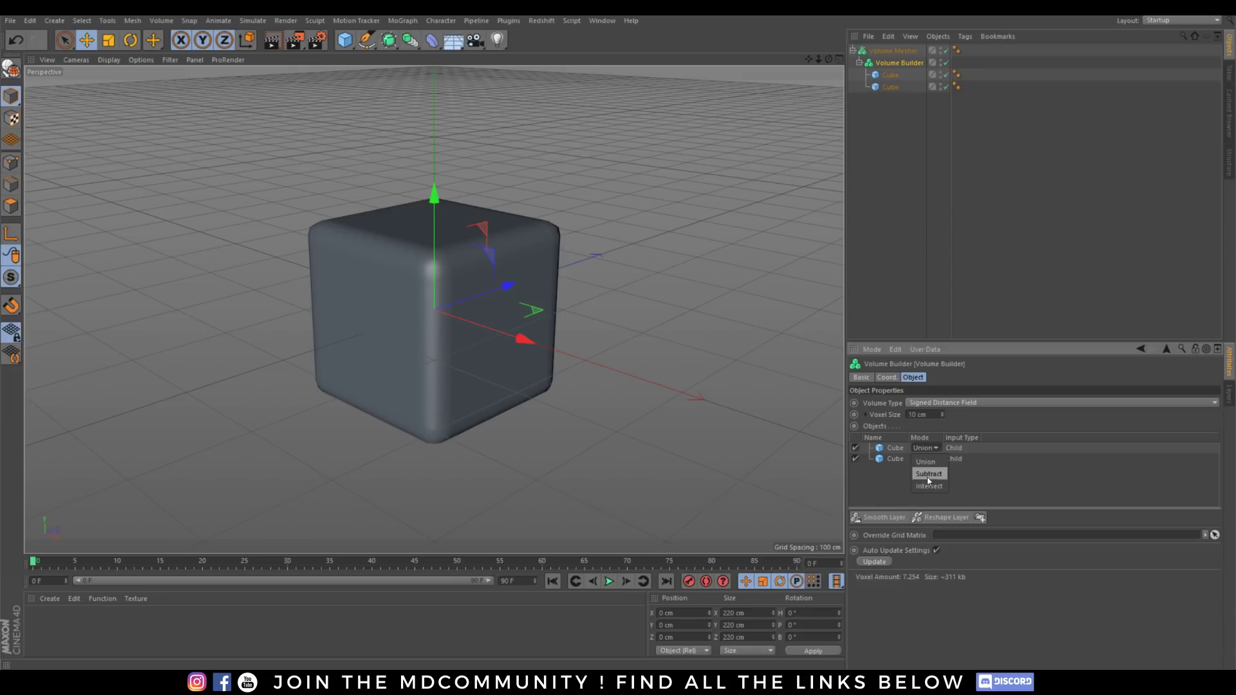
click(956, 403)
click(955, 403)
click(933, 426)
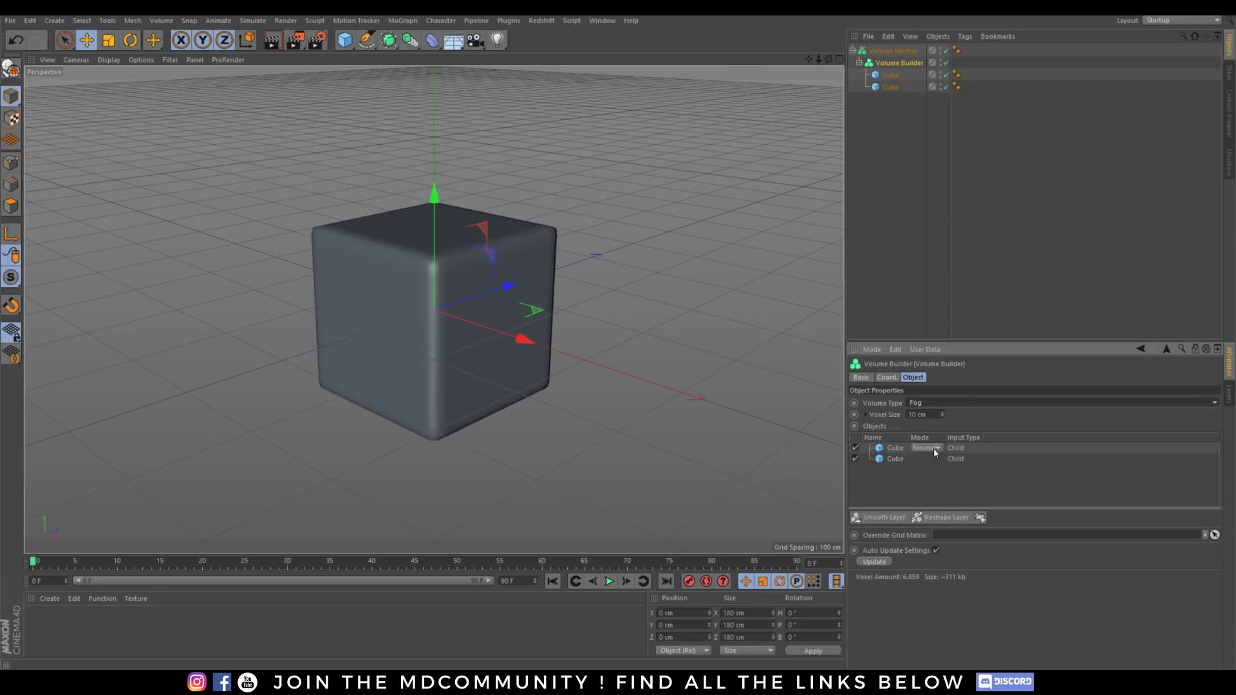
click(934, 448)
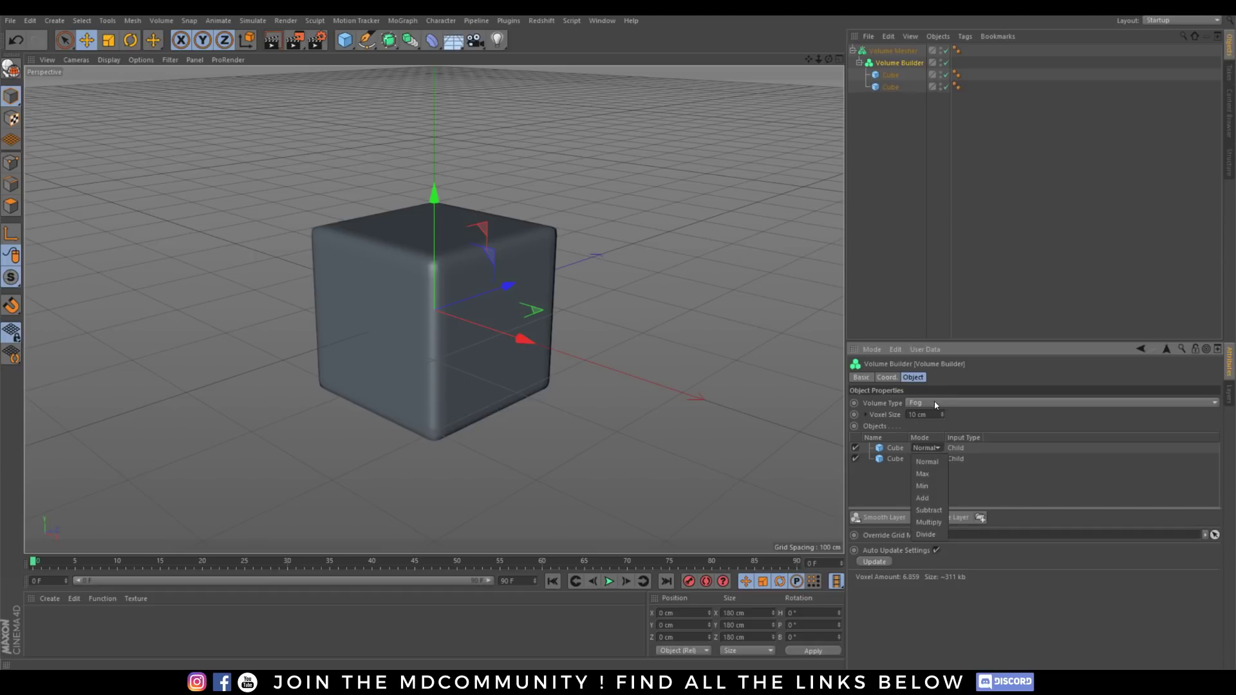
click(874, 148)
Step: Remove the duplicate cube and place a Random Field inside the Volume Builder above Cube
key(ctrl+z)
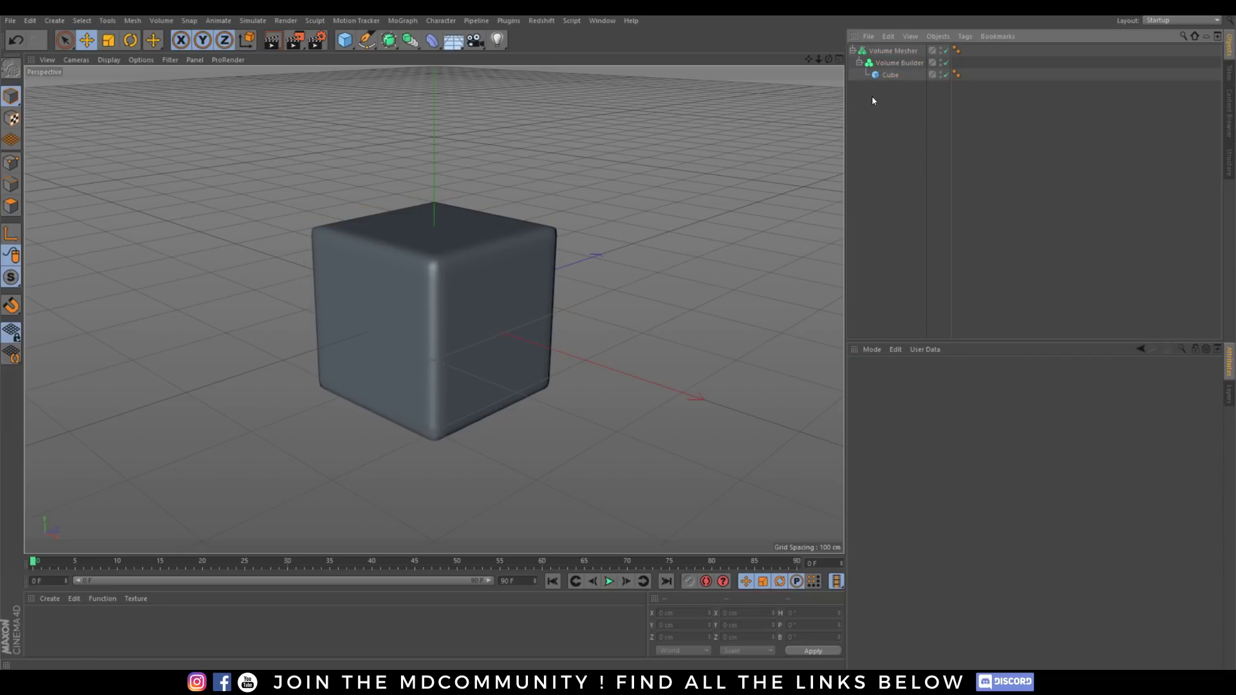
click(893, 73)
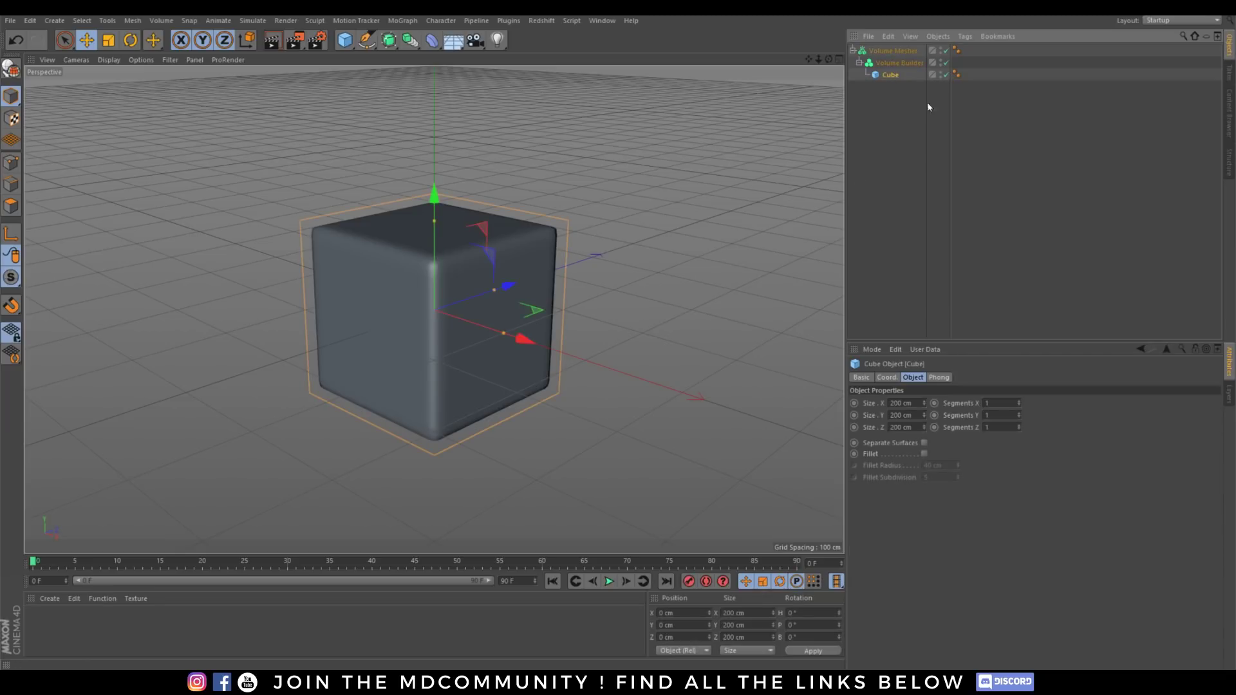
click(61, 21)
mouse_move(71, 104)
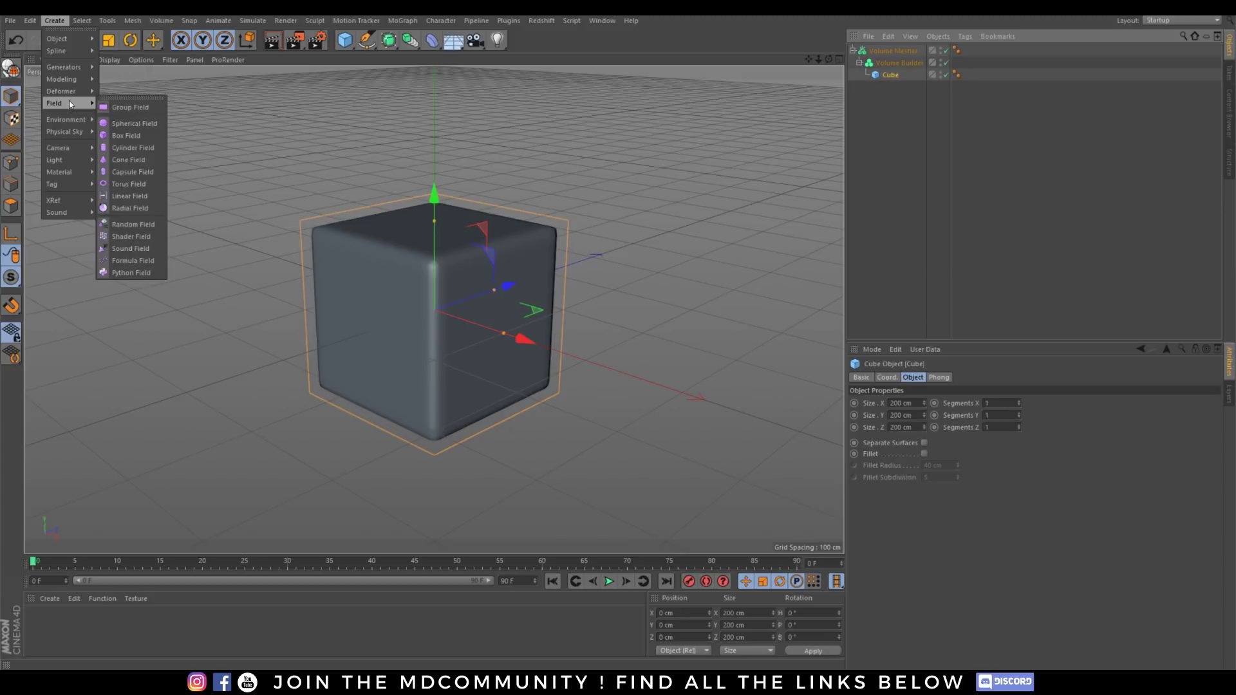
click(129, 223)
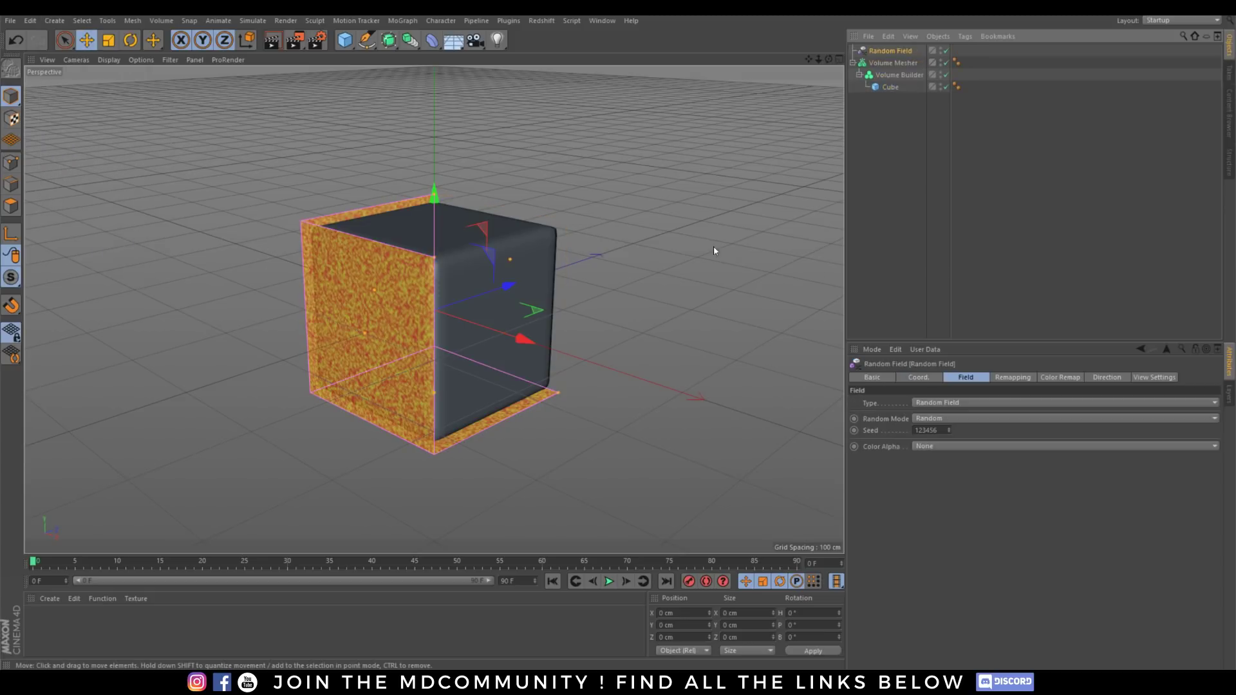
drag(889, 54, 887, 84)
alt+drag(473, 285, 528, 290)
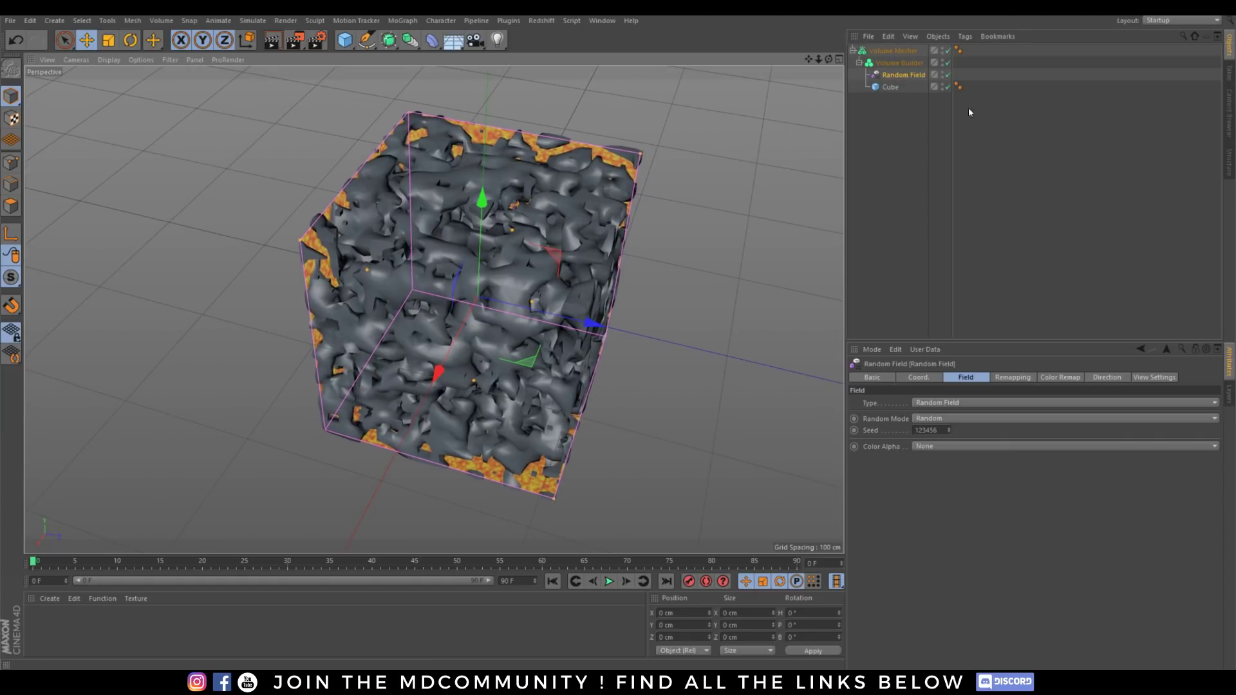
Step: Set the Random Field's Random Mode to Noise with Poxo noise type
click(931, 420)
click(929, 457)
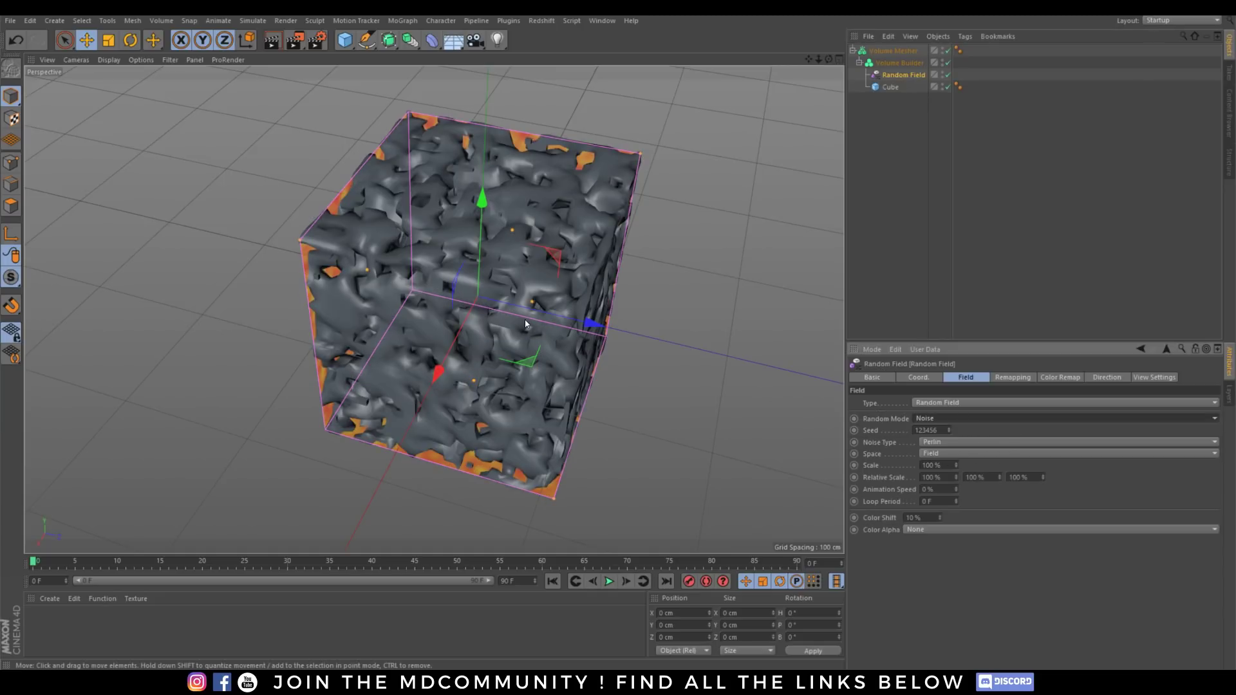
click(955, 441)
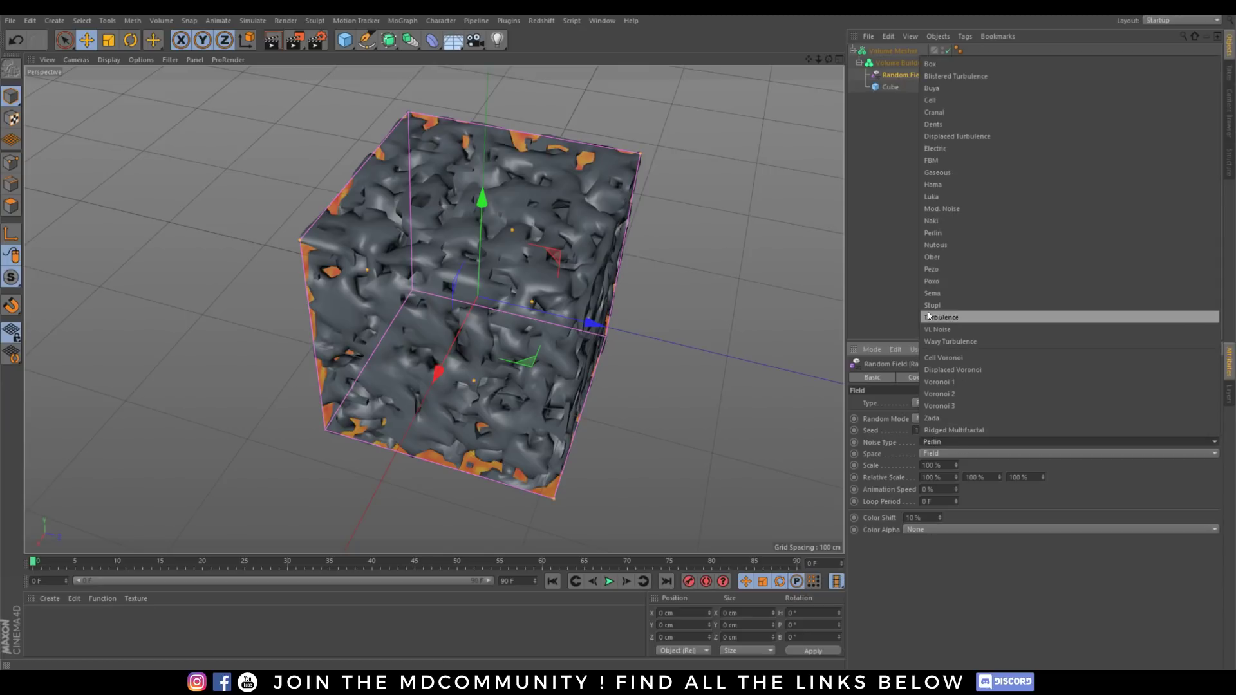
click(931, 282)
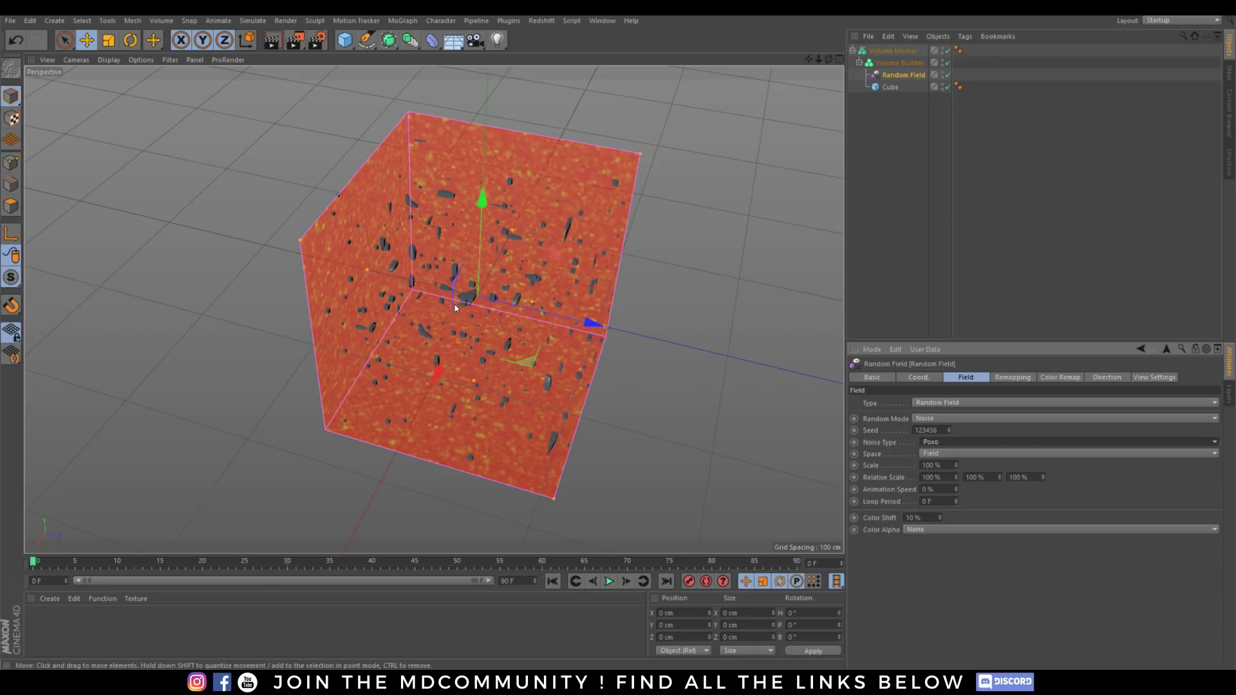
click(983, 444)
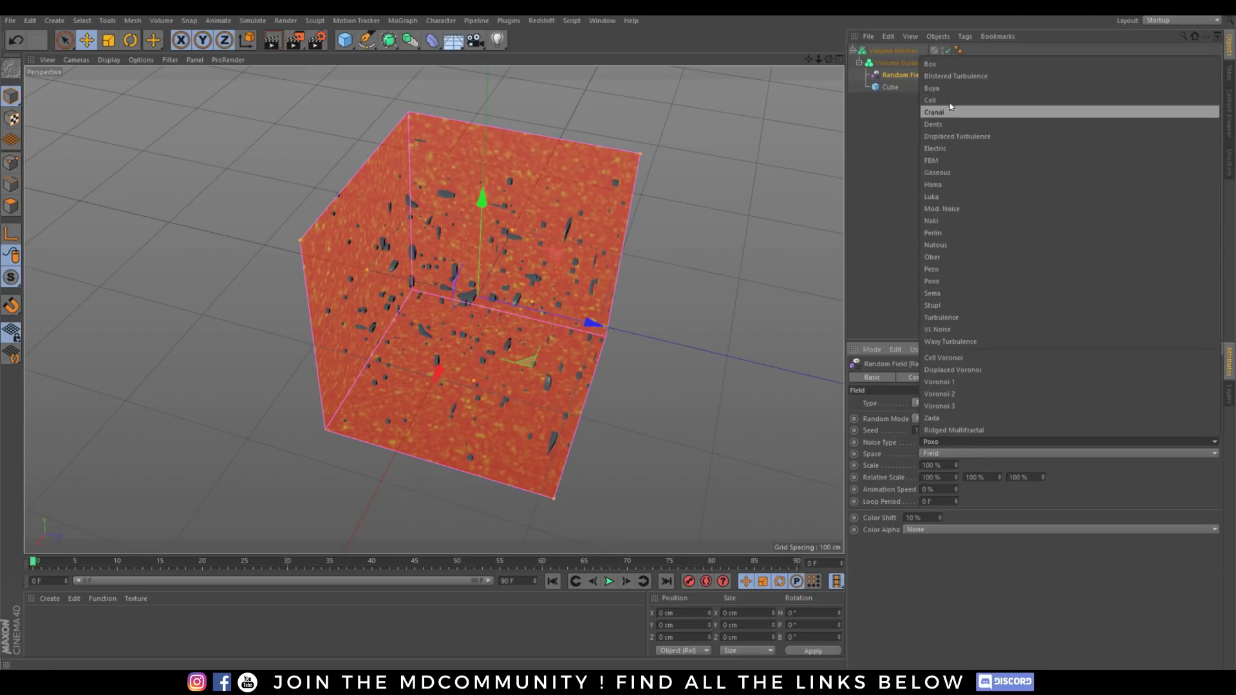
click(956, 596)
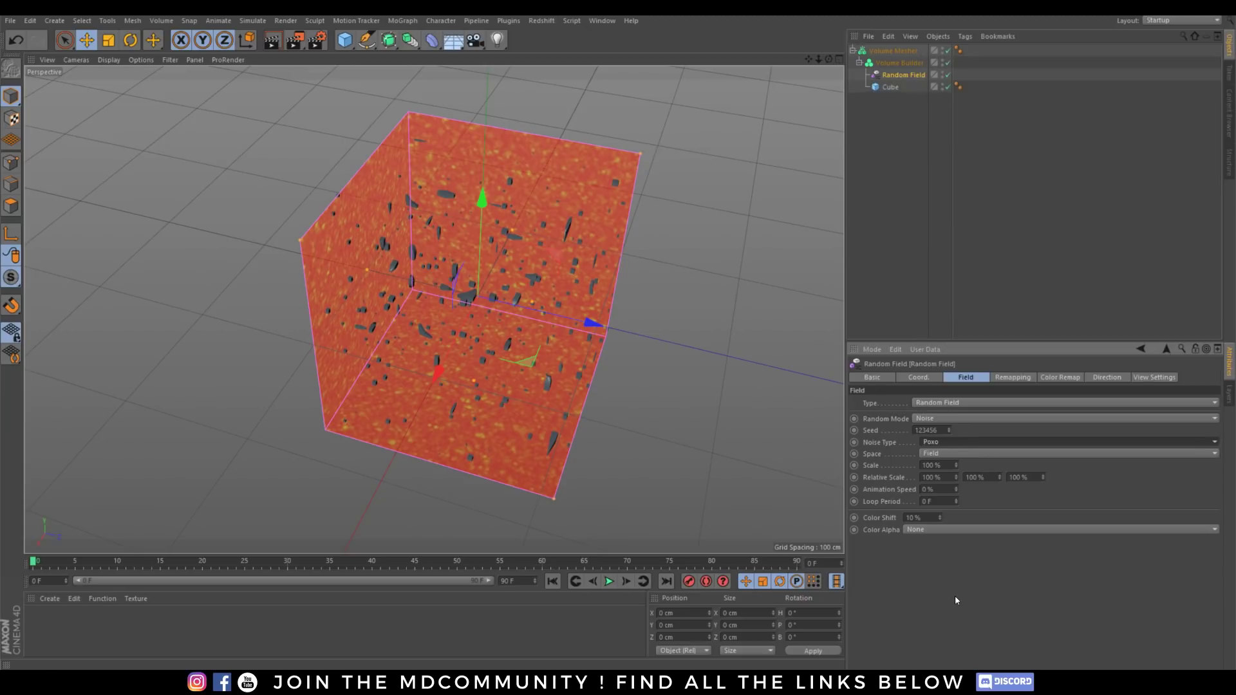
Step: Set the noise Scale to 15000% and undo a test move of the field
click(931, 465)
text(15000)
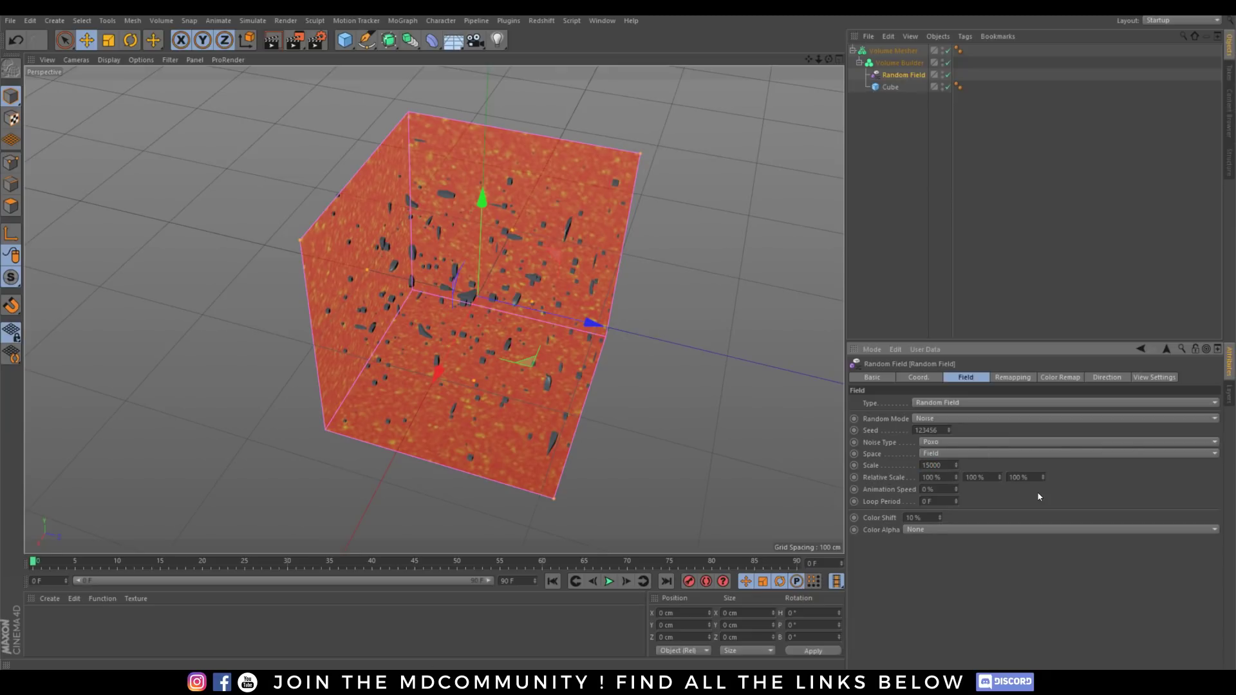
key(Return)
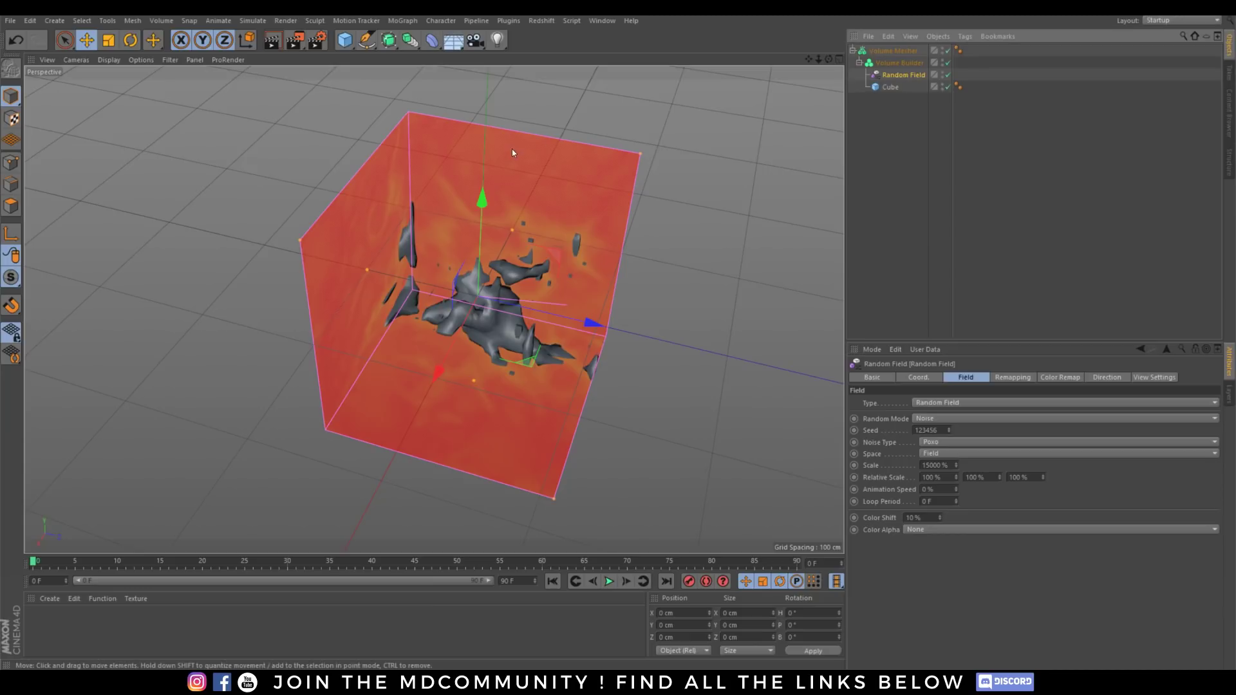
drag(486, 206, 380, 369)
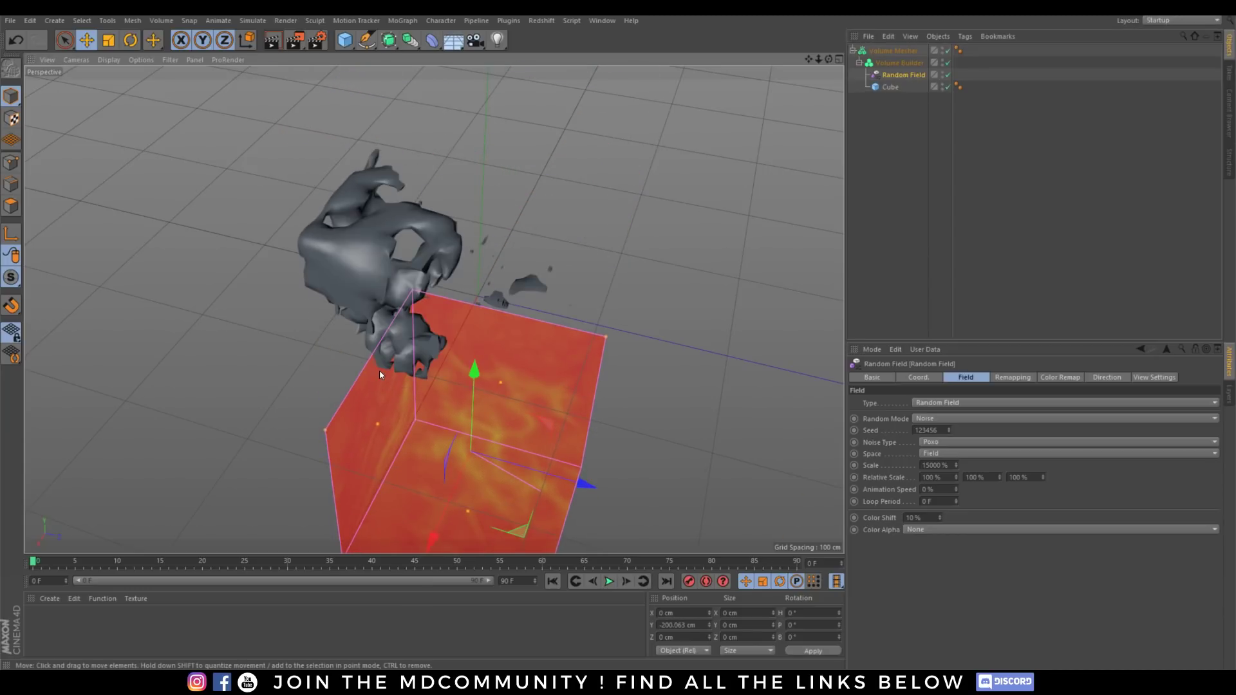
key(ctrl+z)
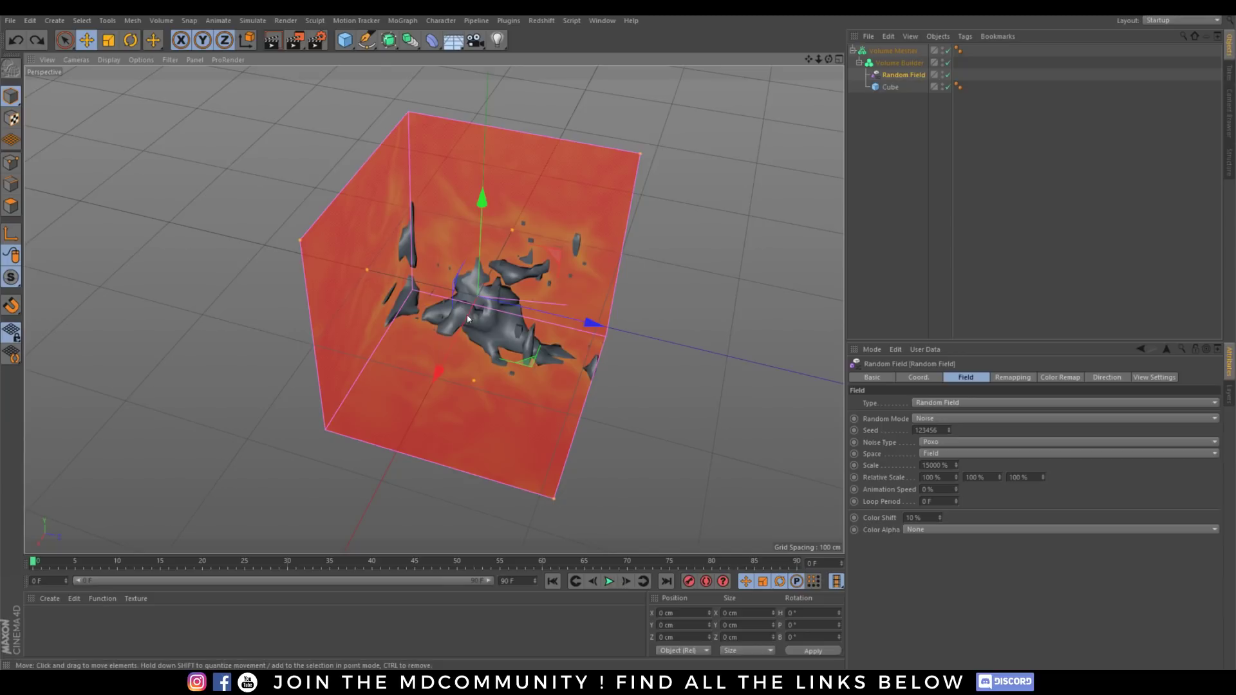
Step: Create a Linear Field from Create > Field
click(979, 229)
click(883, 79)
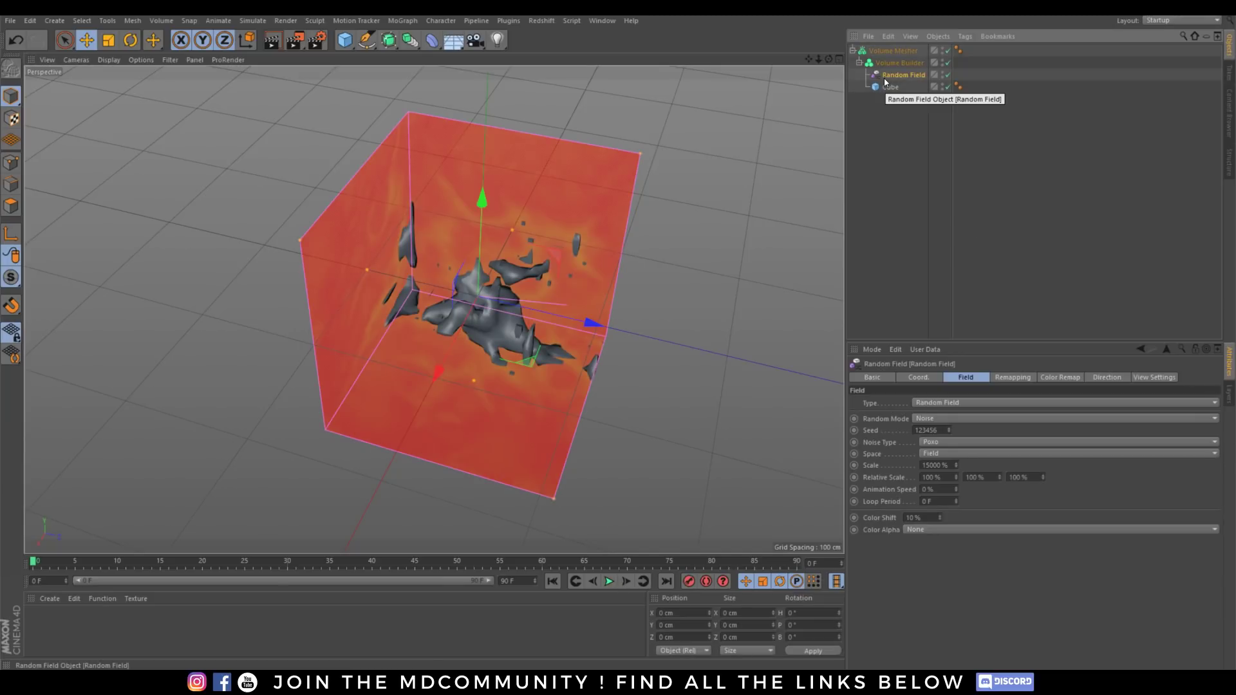
click(54, 21)
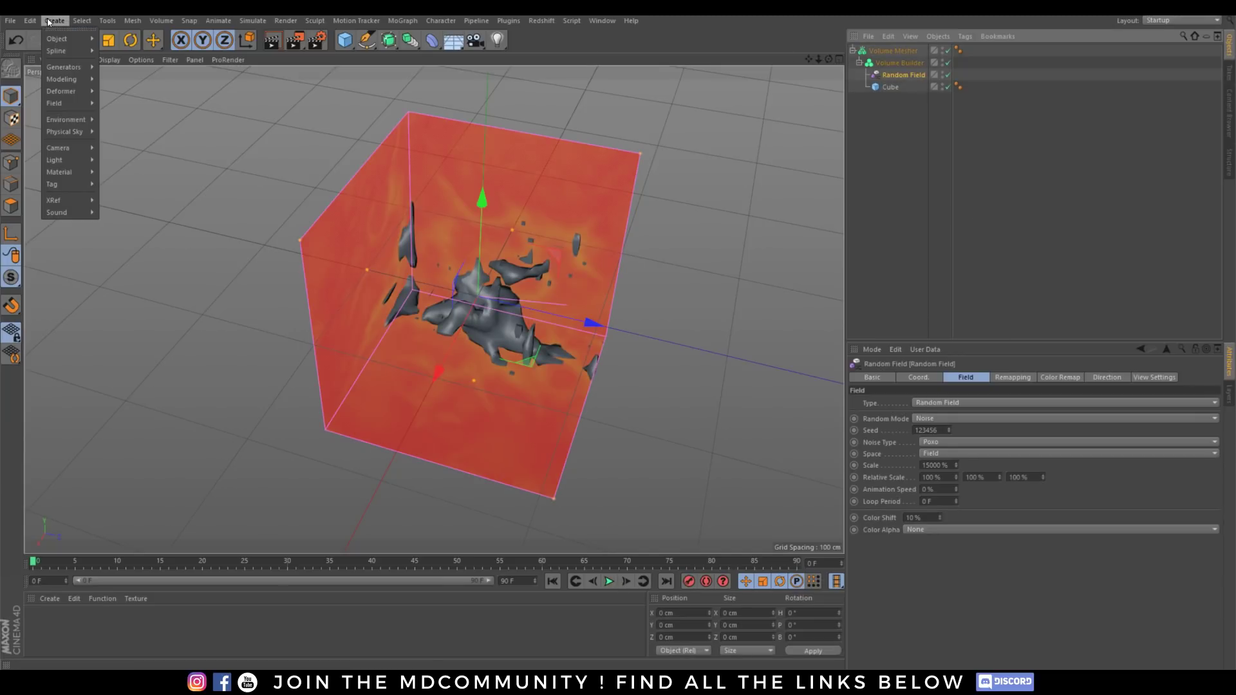
mouse_move(56, 103)
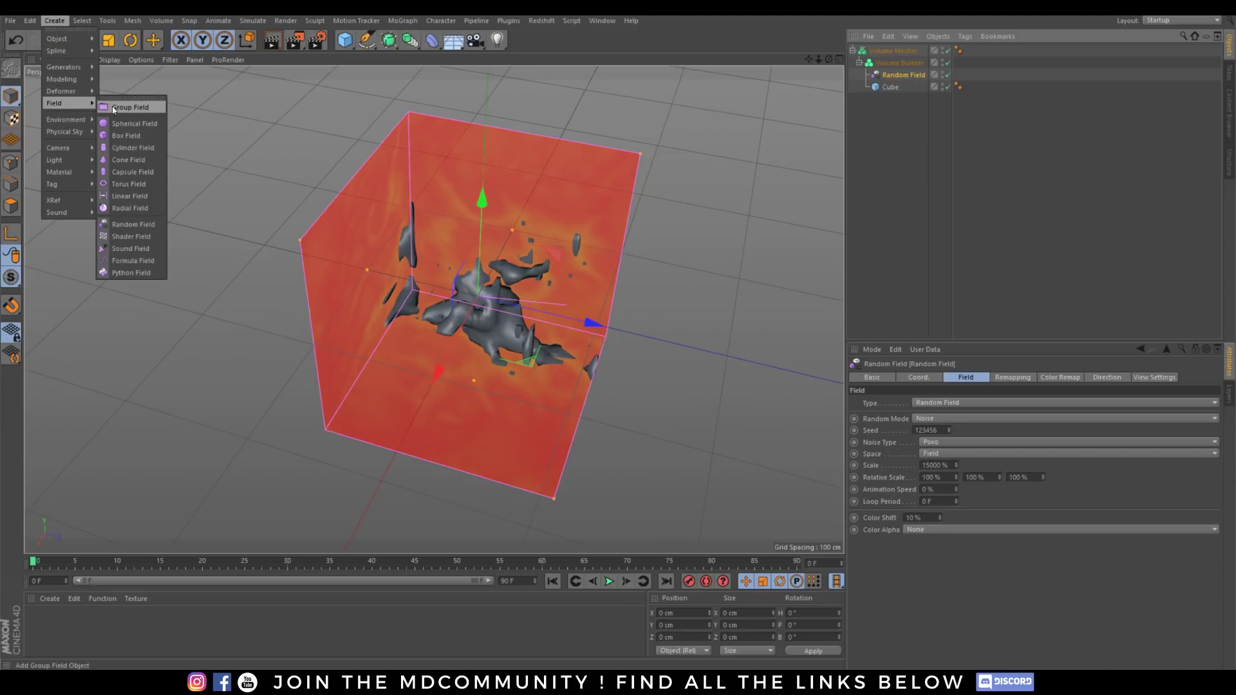
click(131, 196)
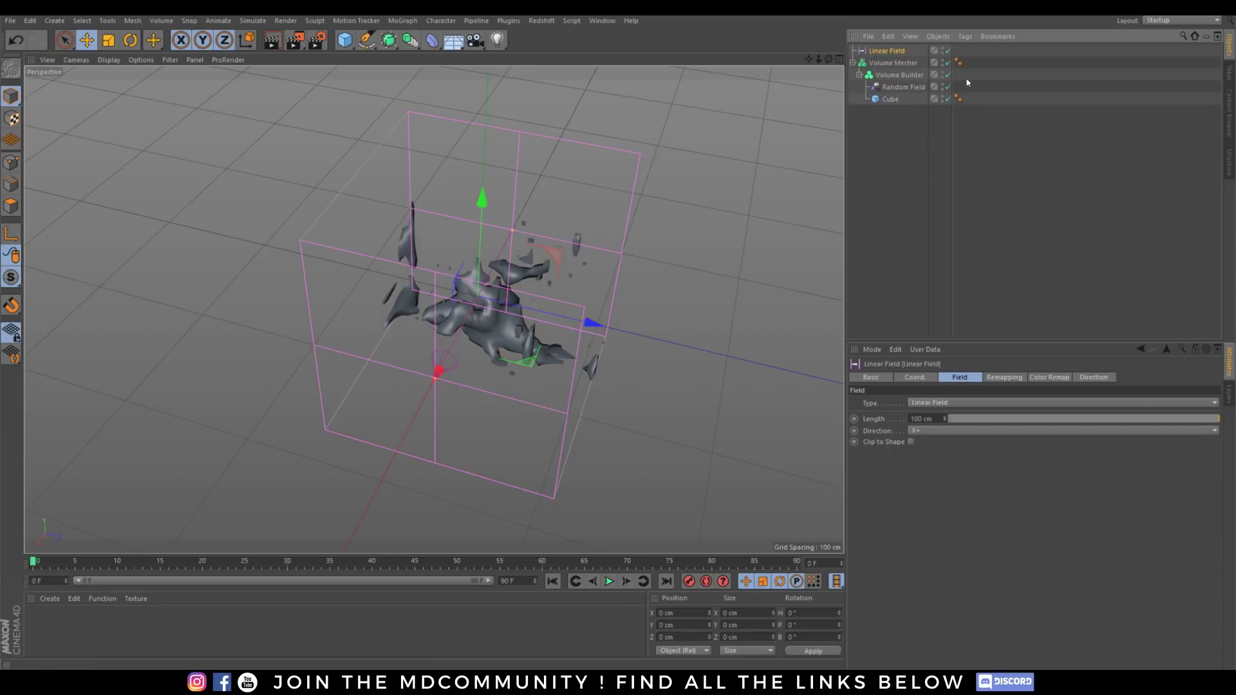
Step: Add the Linear Field to the Volume Builder's Objects list and orbit the view
click(886, 73)
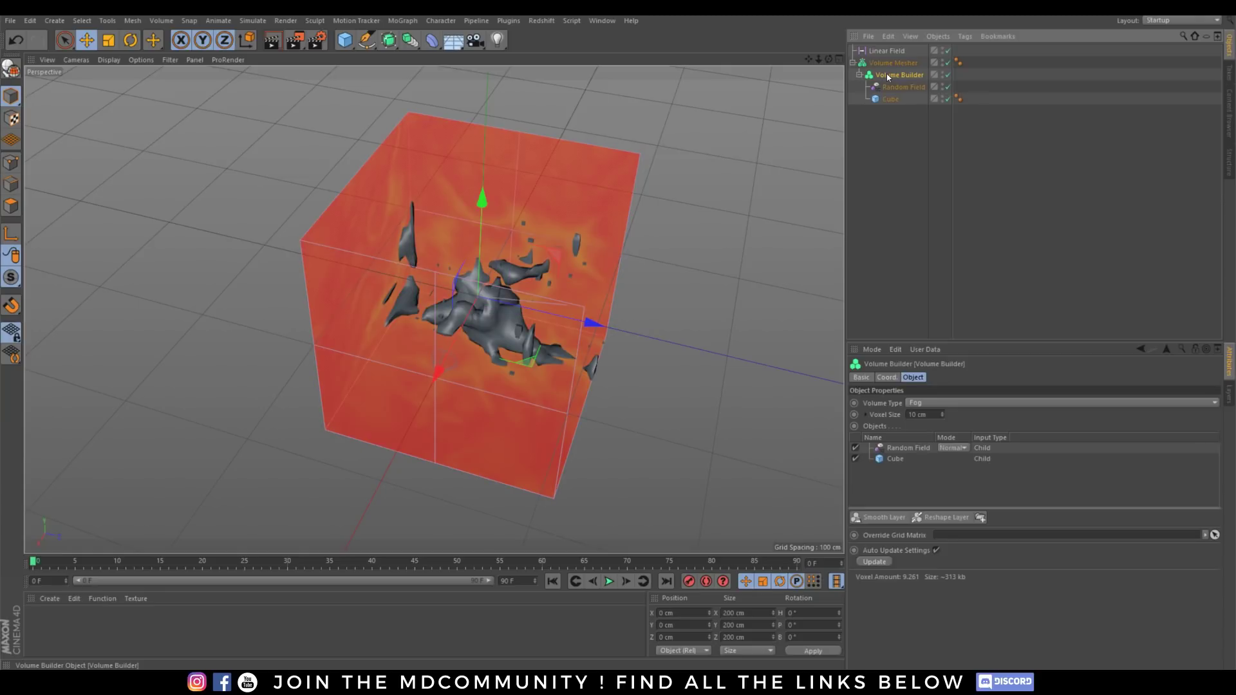
drag(886, 51, 898, 443)
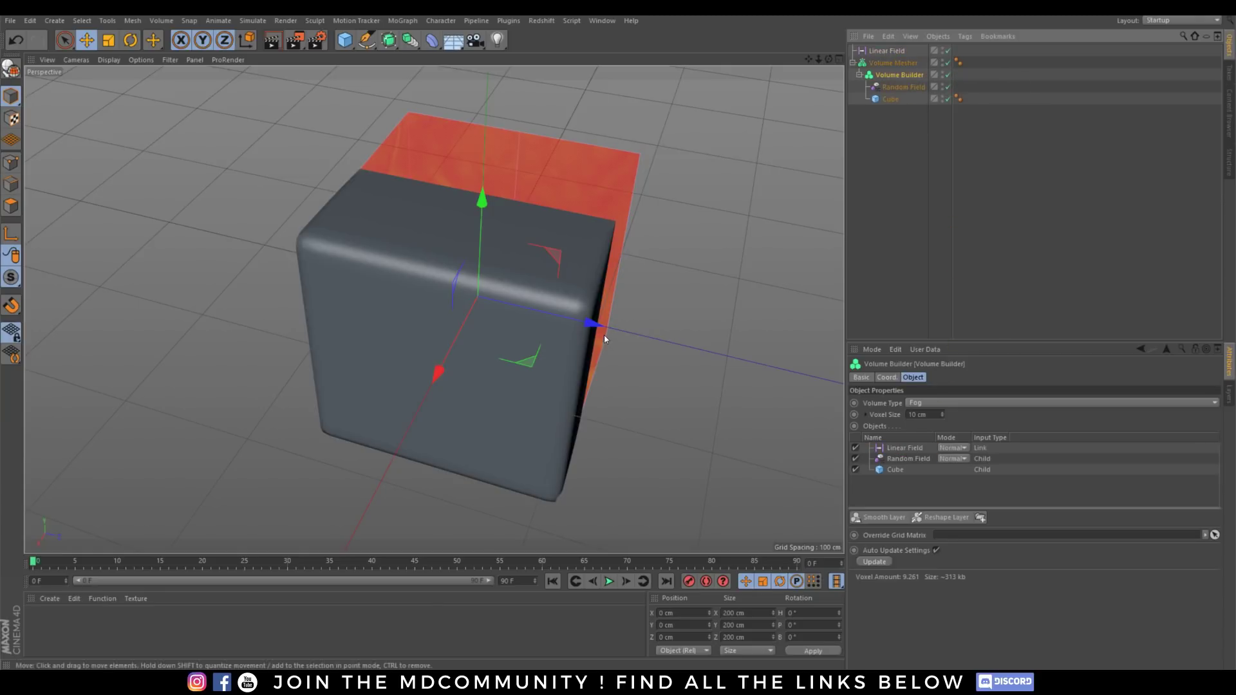
click(887, 50)
alt+drag(544, 276, 614, 283)
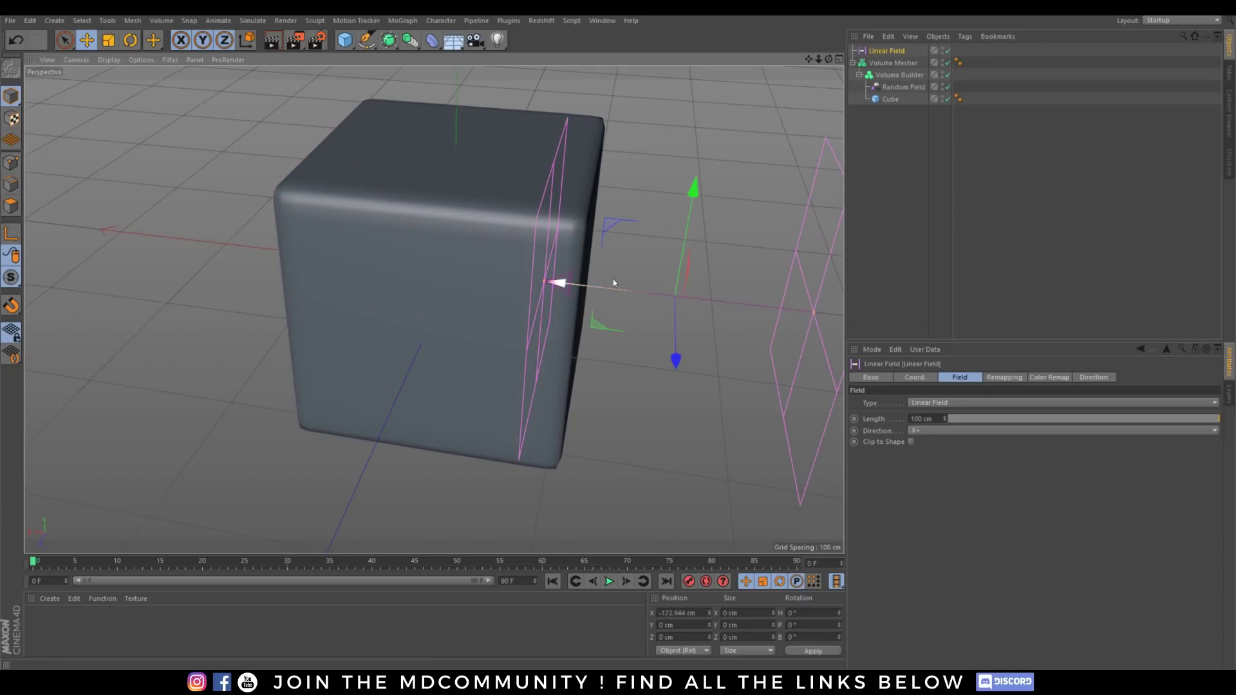
Step: Set the Random Field's blend mode to Min in the Volume Builder's Objects list
click(890, 100)
click(897, 87)
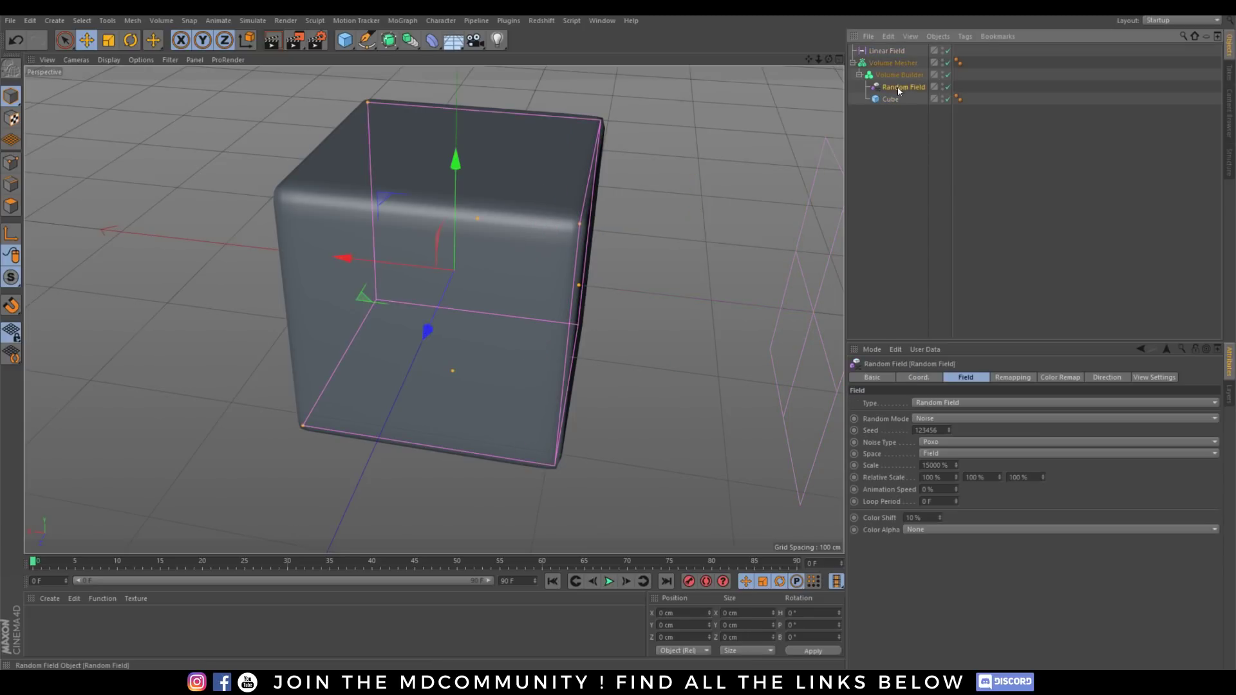
click(897, 99)
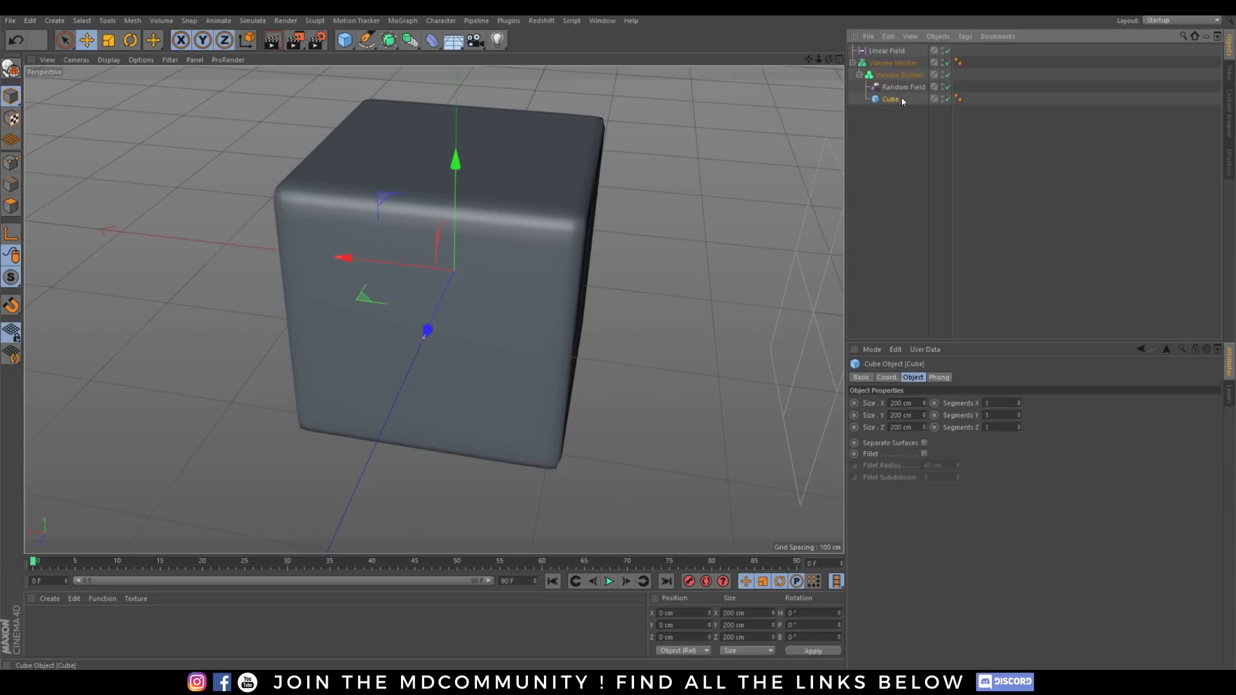
click(884, 74)
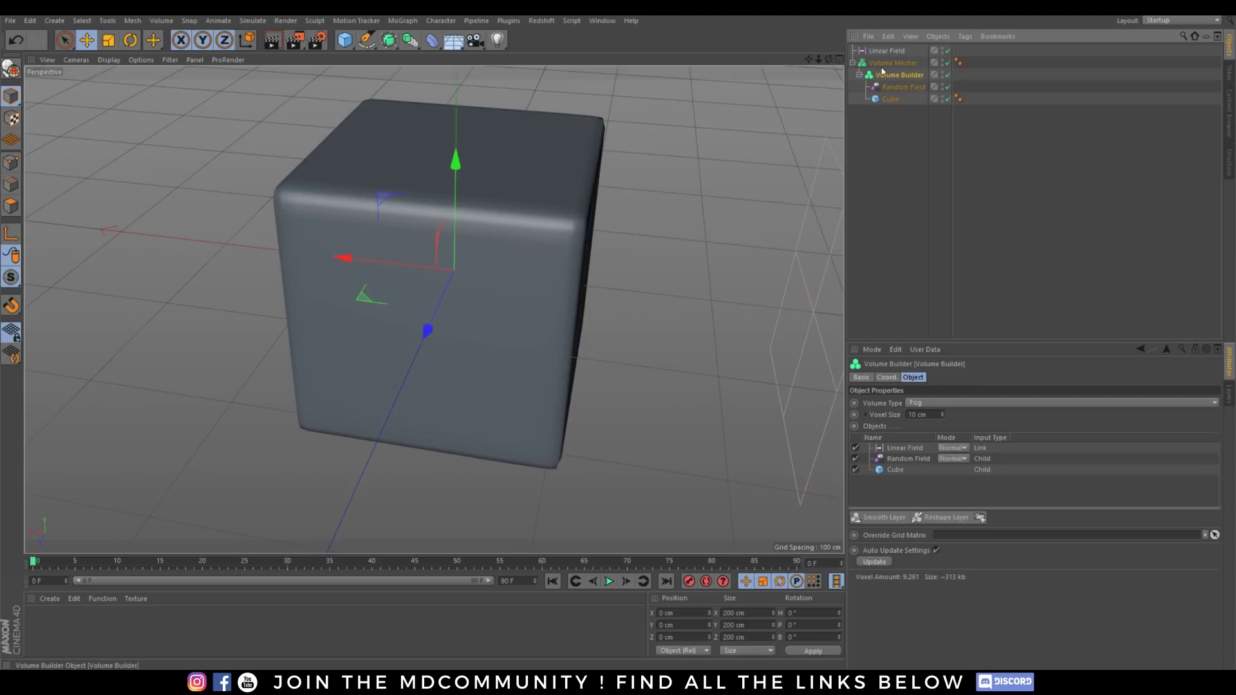
click(907, 457)
click(941, 458)
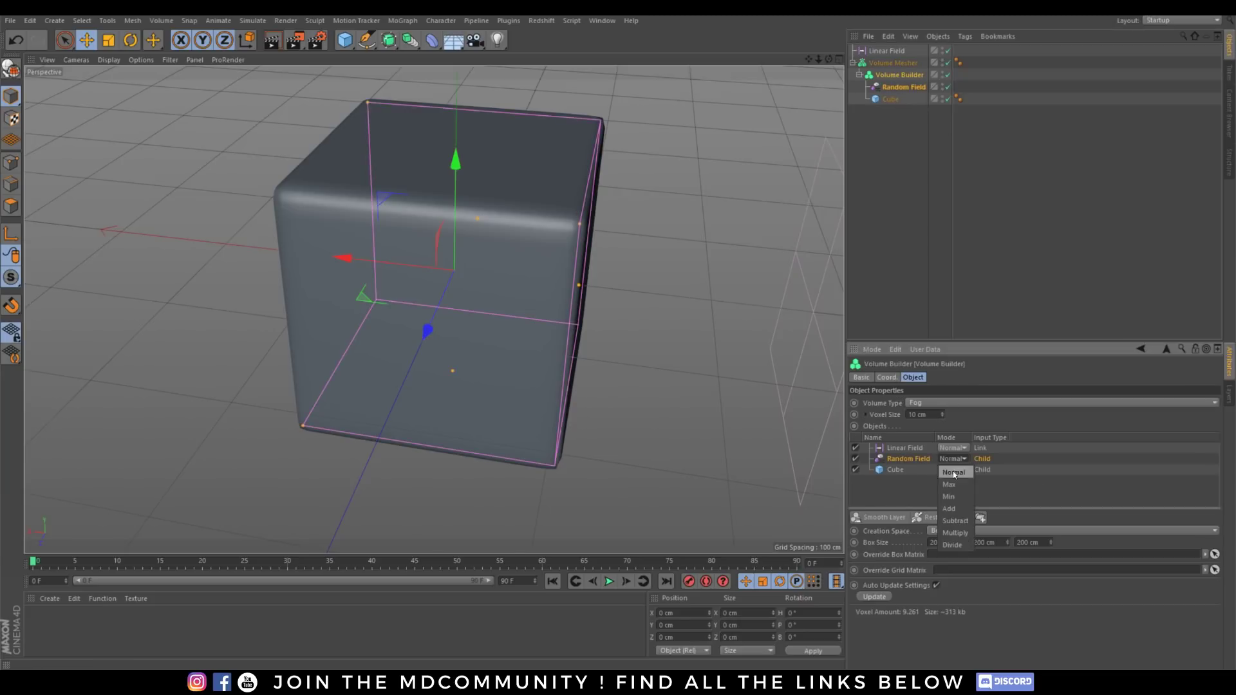
click(952, 500)
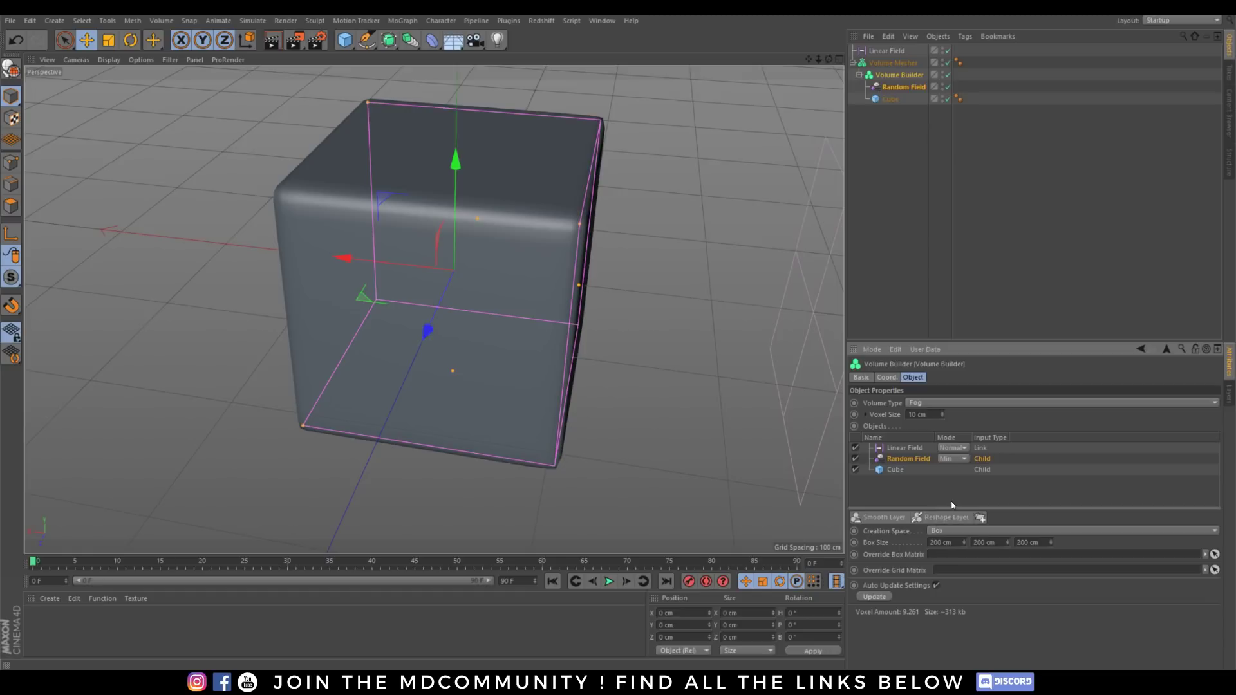
Step: Set the Linear Field's mode to Add and slide it along X to erode the cube
click(907, 451)
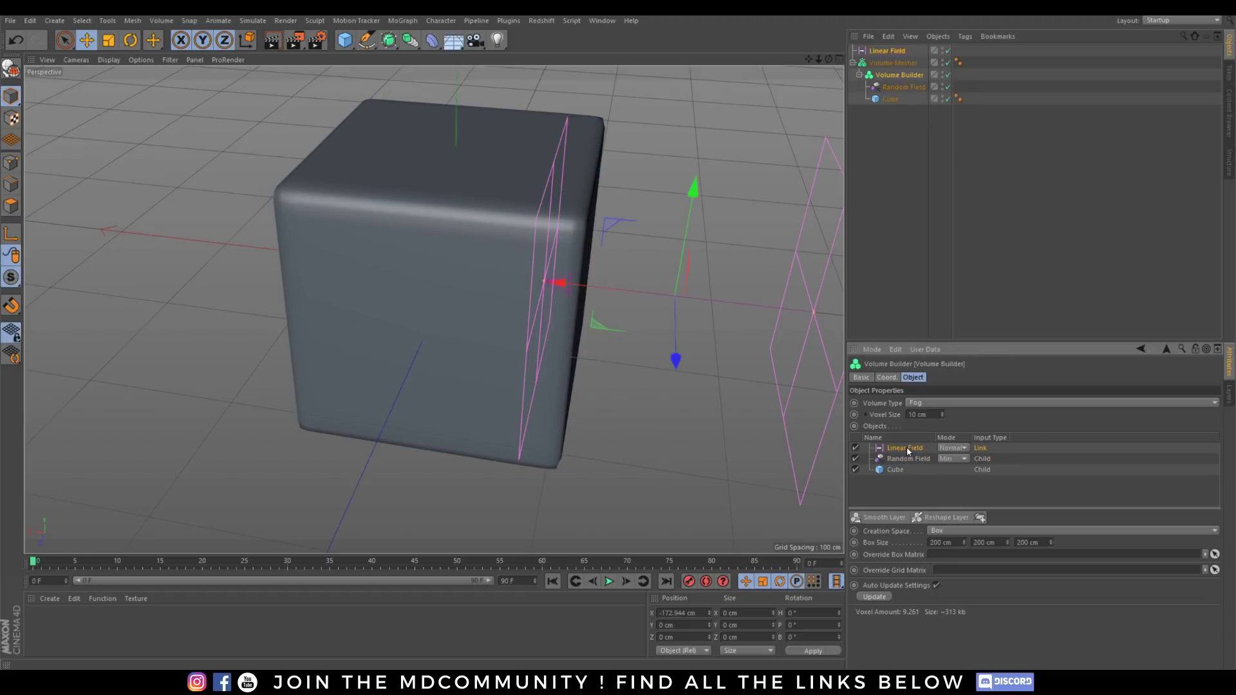
click(955, 448)
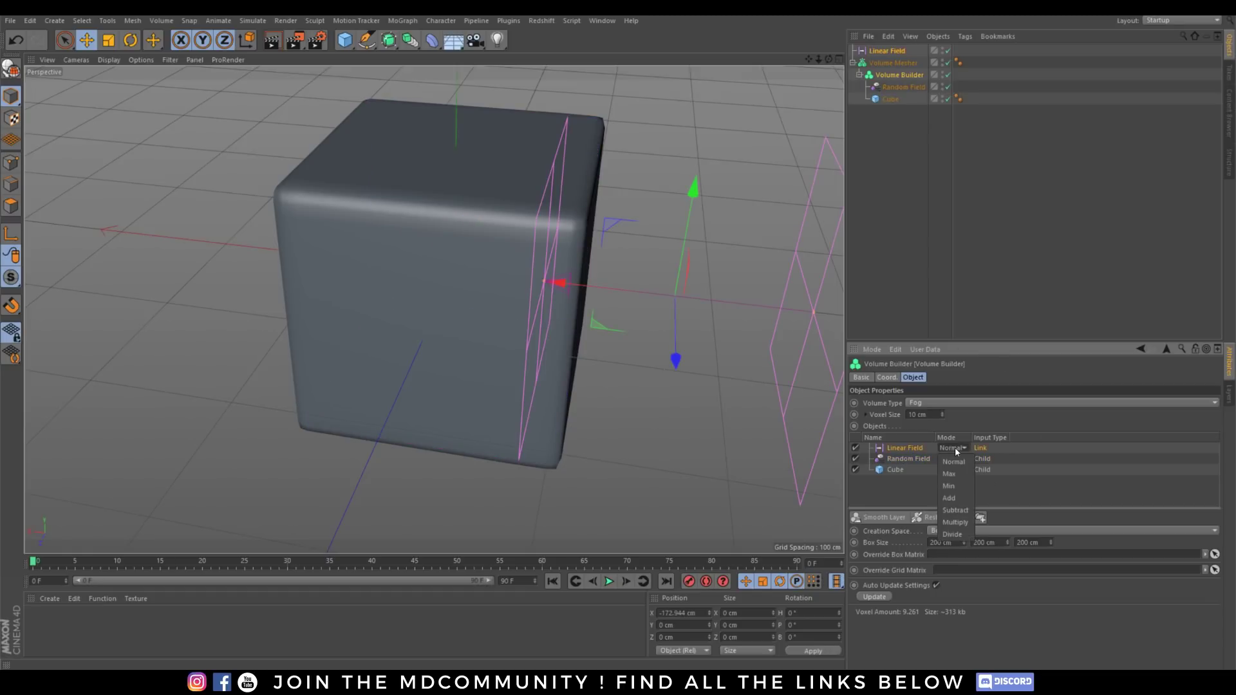
click(951, 497)
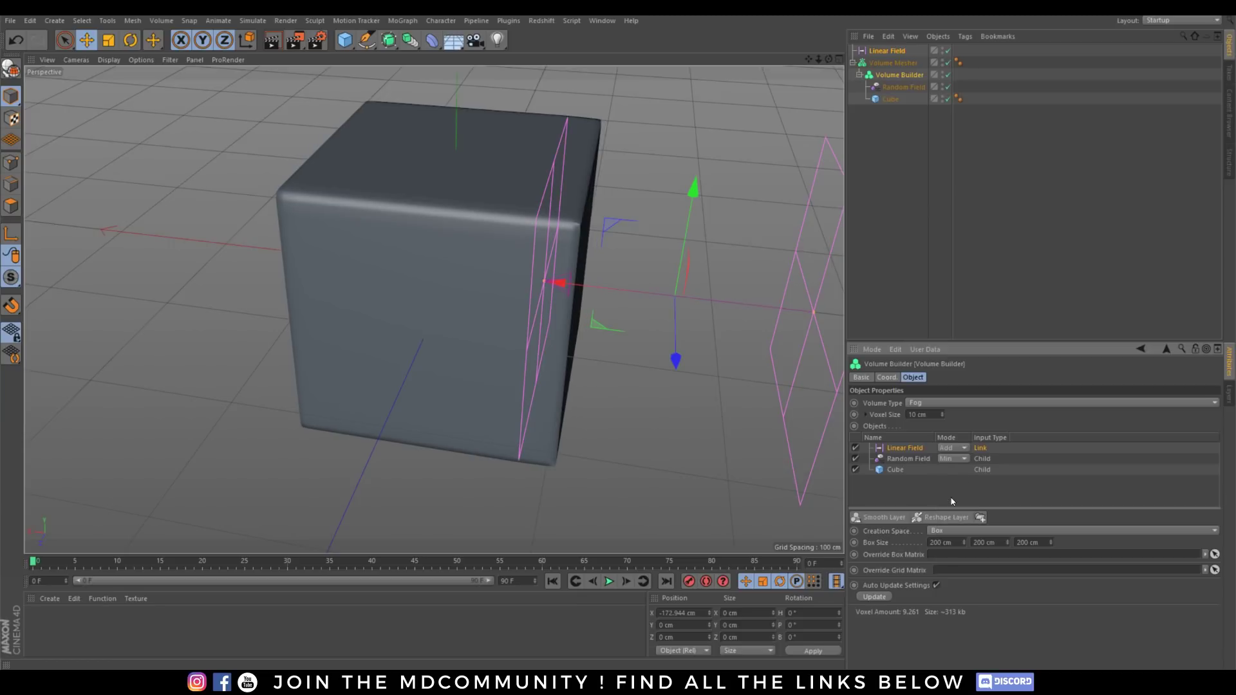
click(889, 51)
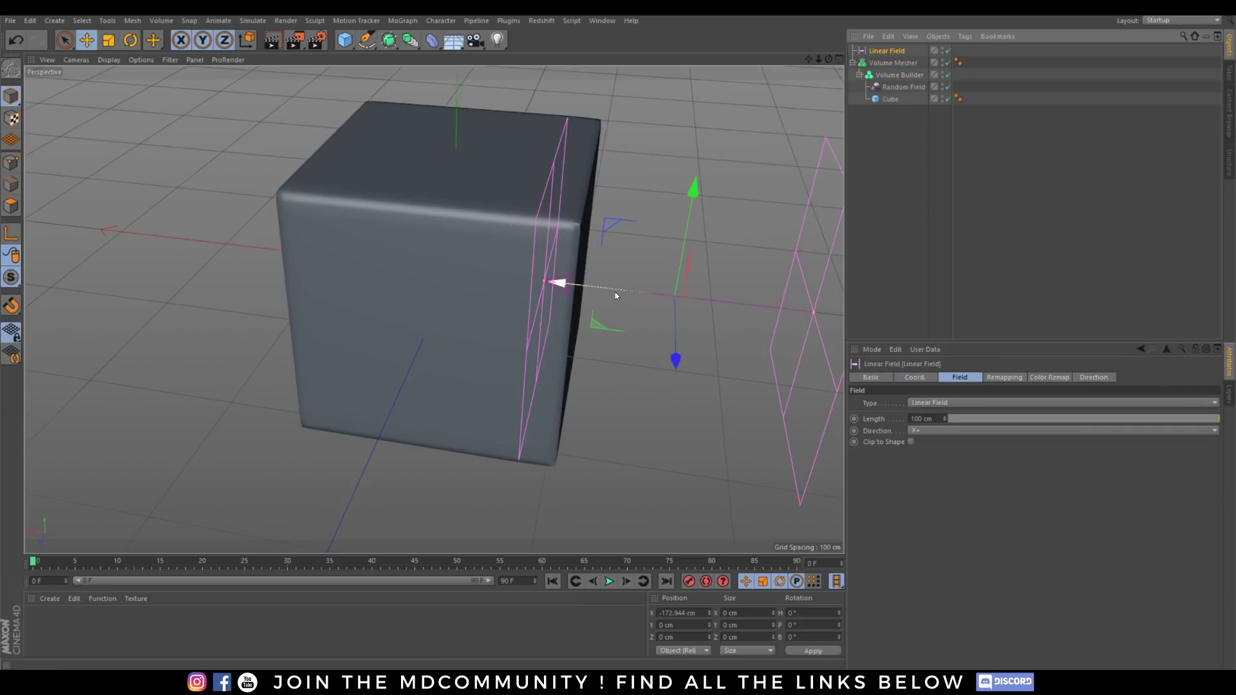
drag(615, 292, 424, 266)
alt+drag(516, 296, 544, 349)
Step: Set the Volume Builder's voxel size to 5 cm
click(895, 76)
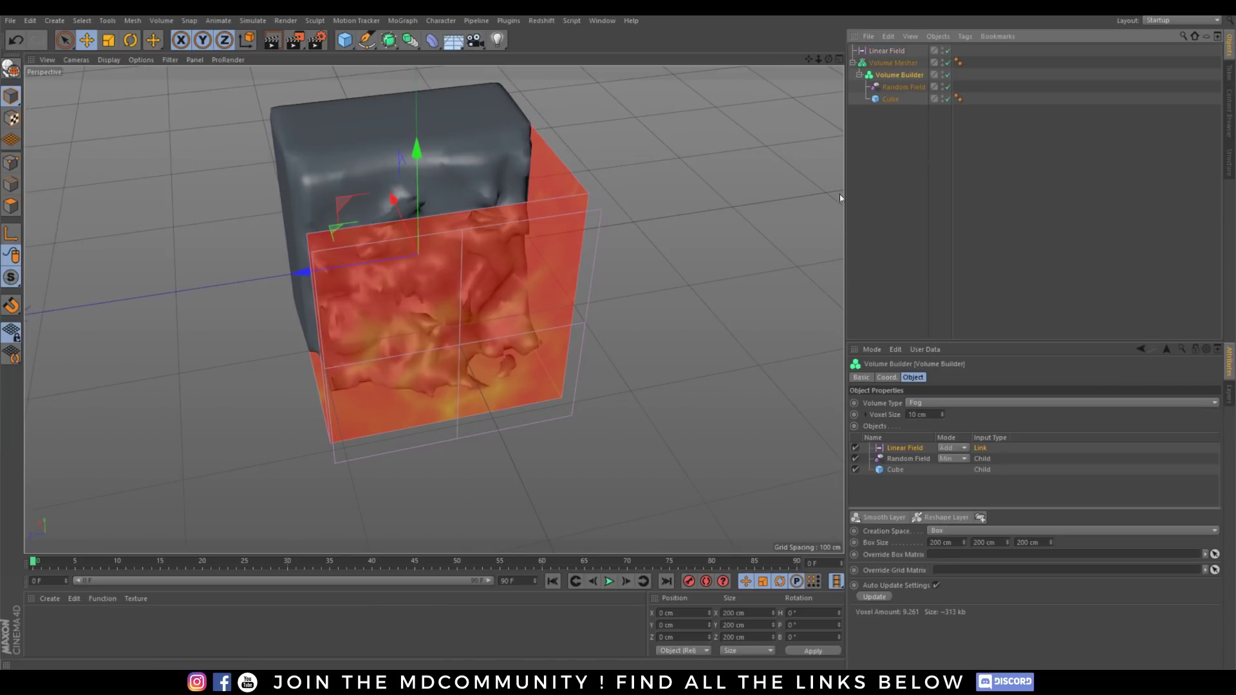
double_click(921, 415)
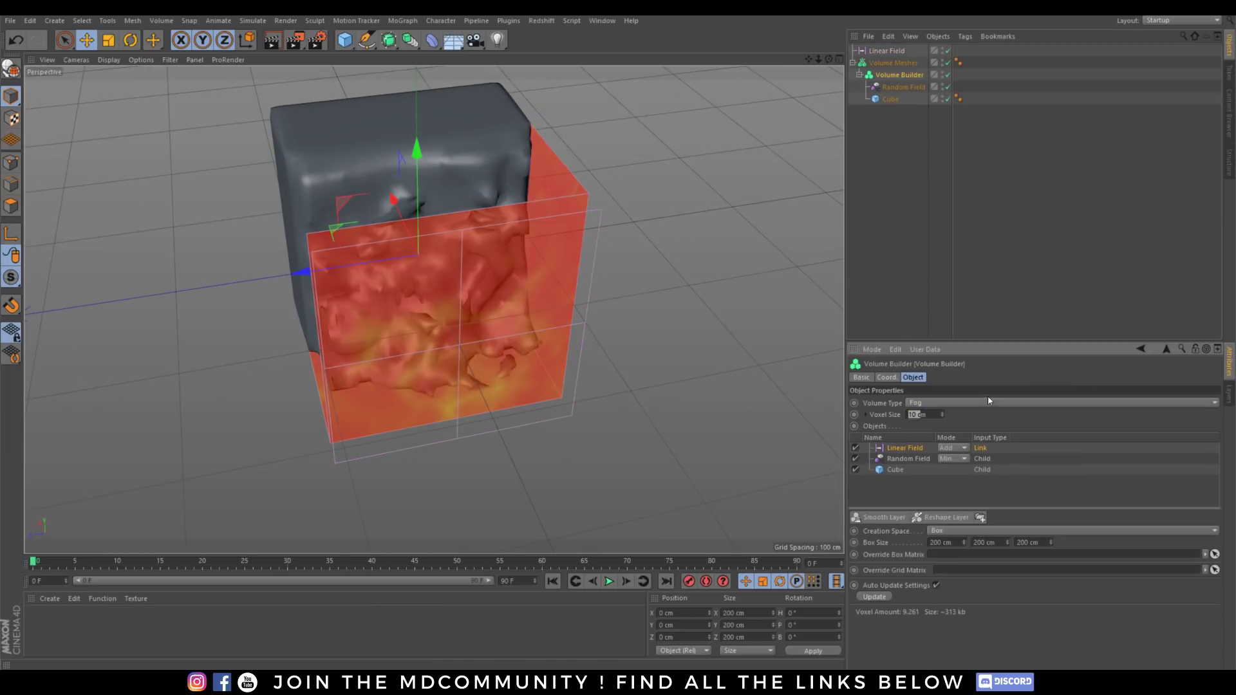
key(BackSpace)
text(5)
key(Return)
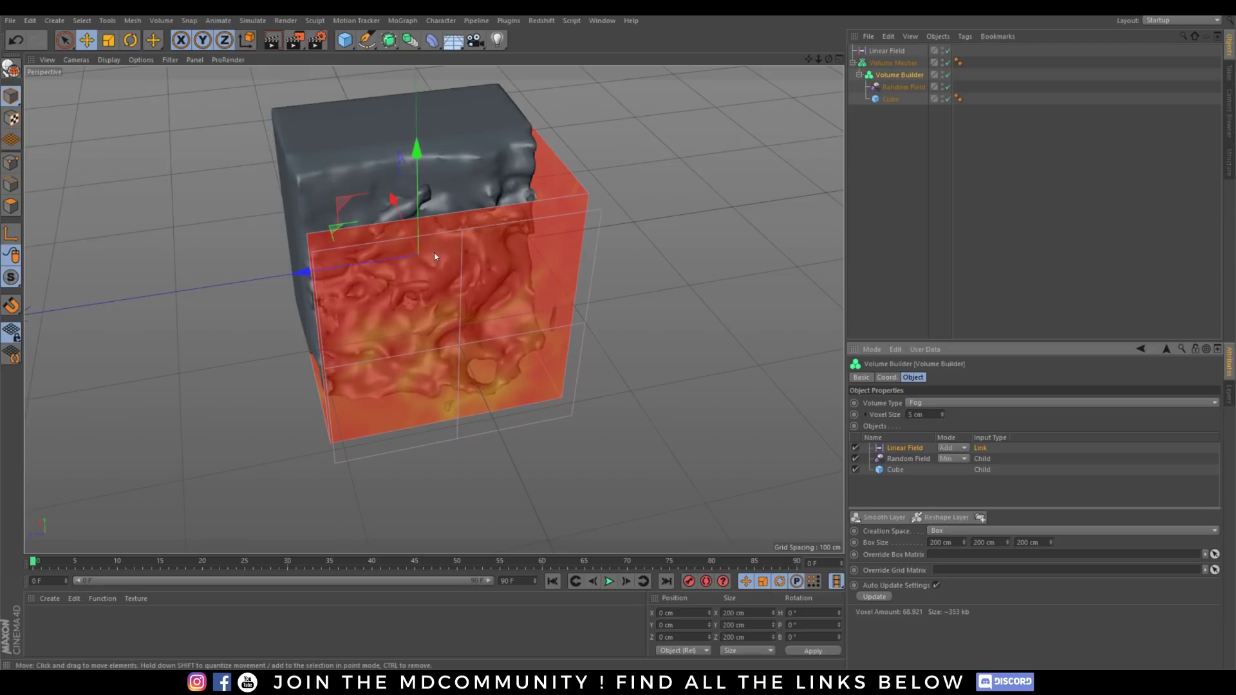
Step: Hide the Random Field in the viewport and try a 3 cm voxel size before keeping 5 cm
click(944, 86)
alt+drag(425, 290, 488, 293)
click(922, 415)
key(ctrl+a)
text(3)
key(Return)
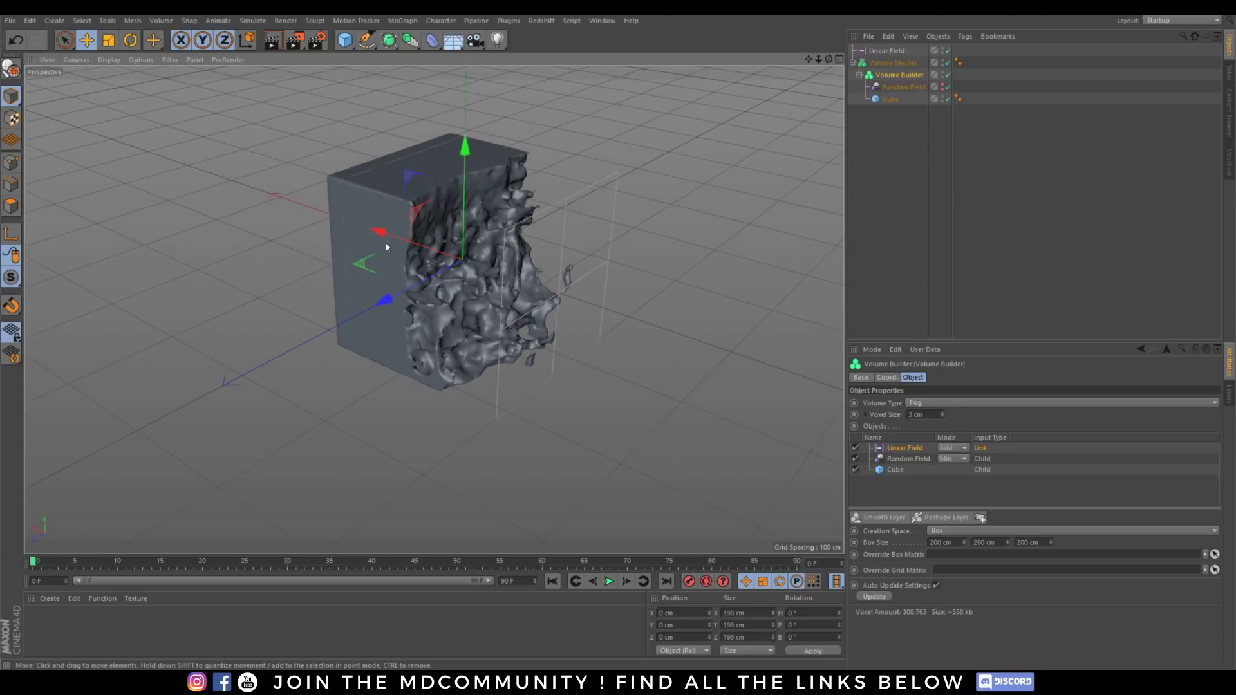
click(933, 415)
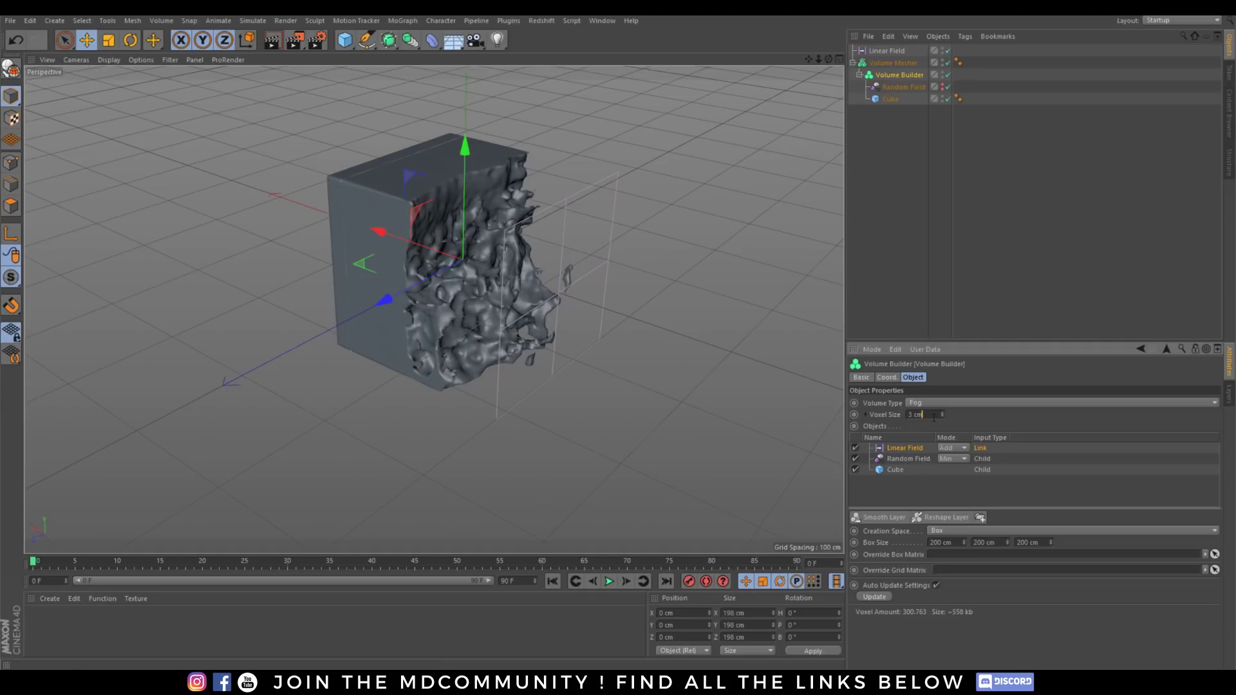
key(Return)
Step: Slide the Linear Field along X to about 240.6 cm so one noisy fragment remains
alt+drag(450, 269, 476, 283)
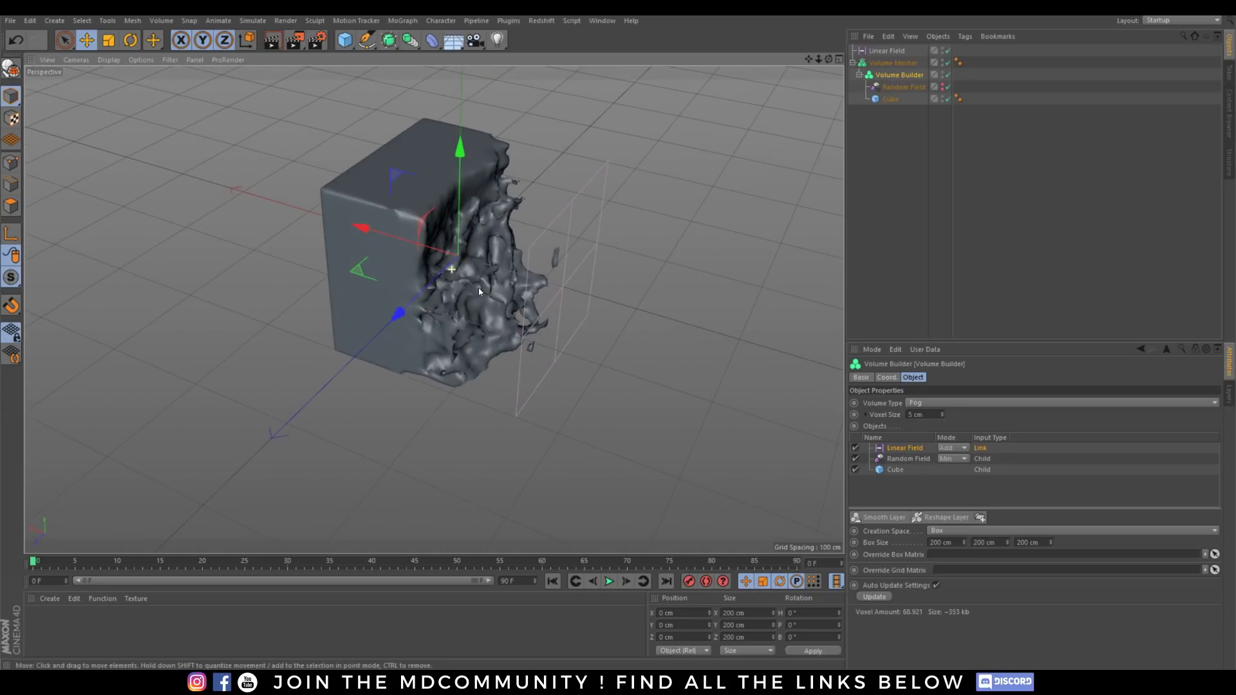
click(884, 50)
drag(407, 246, 225, 192)
alt+drag(502, 319, 423, 304)
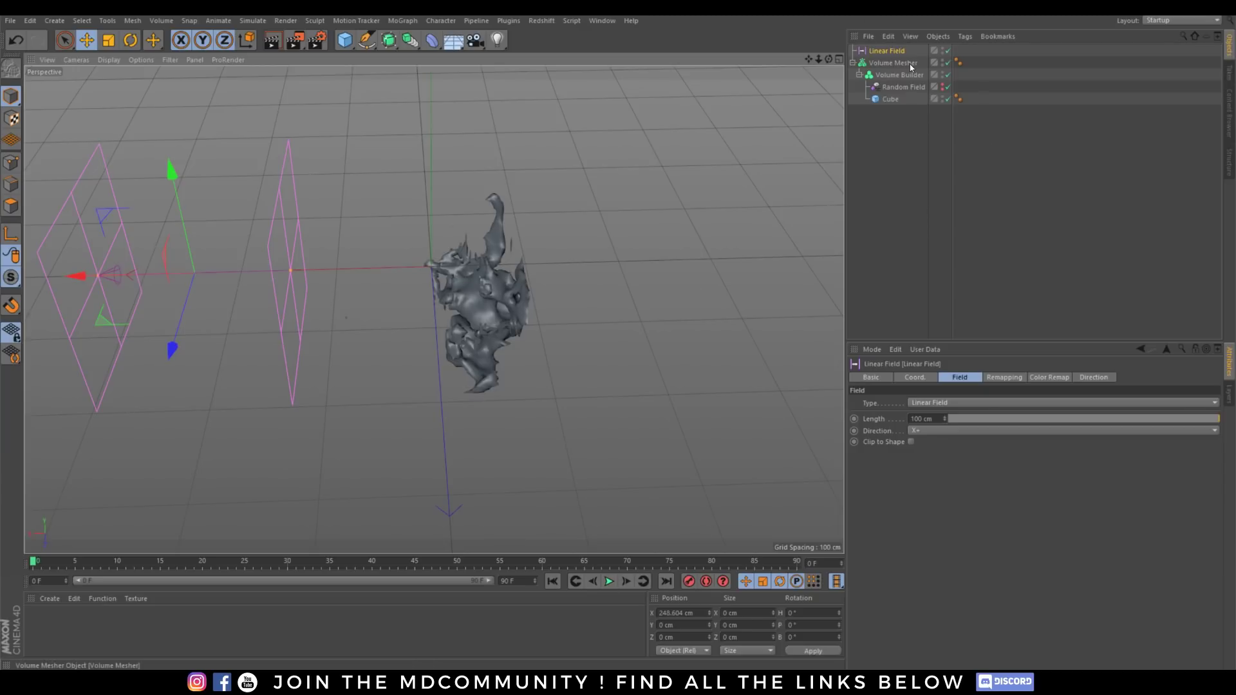
Step: Enable Use Absolute Value (ISO) on the Volume Mesher and set Surface Threshold to 0.7
click(893, 63)
click(867, 404)
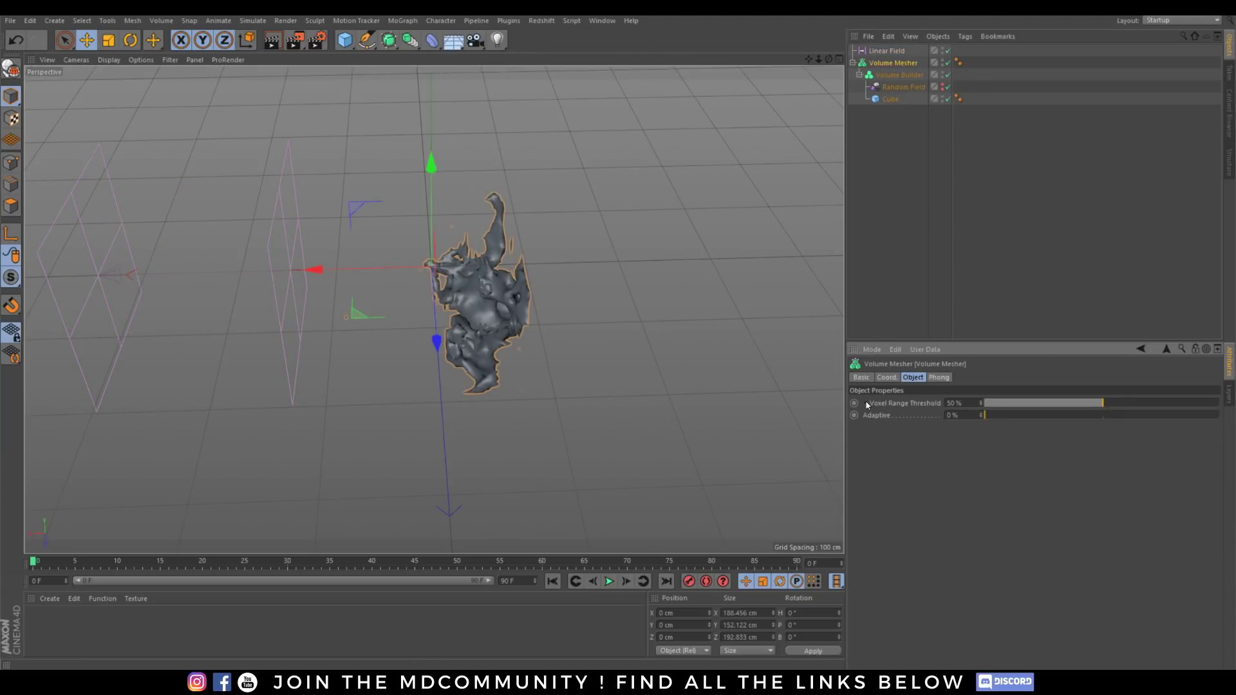
click(867, 404)
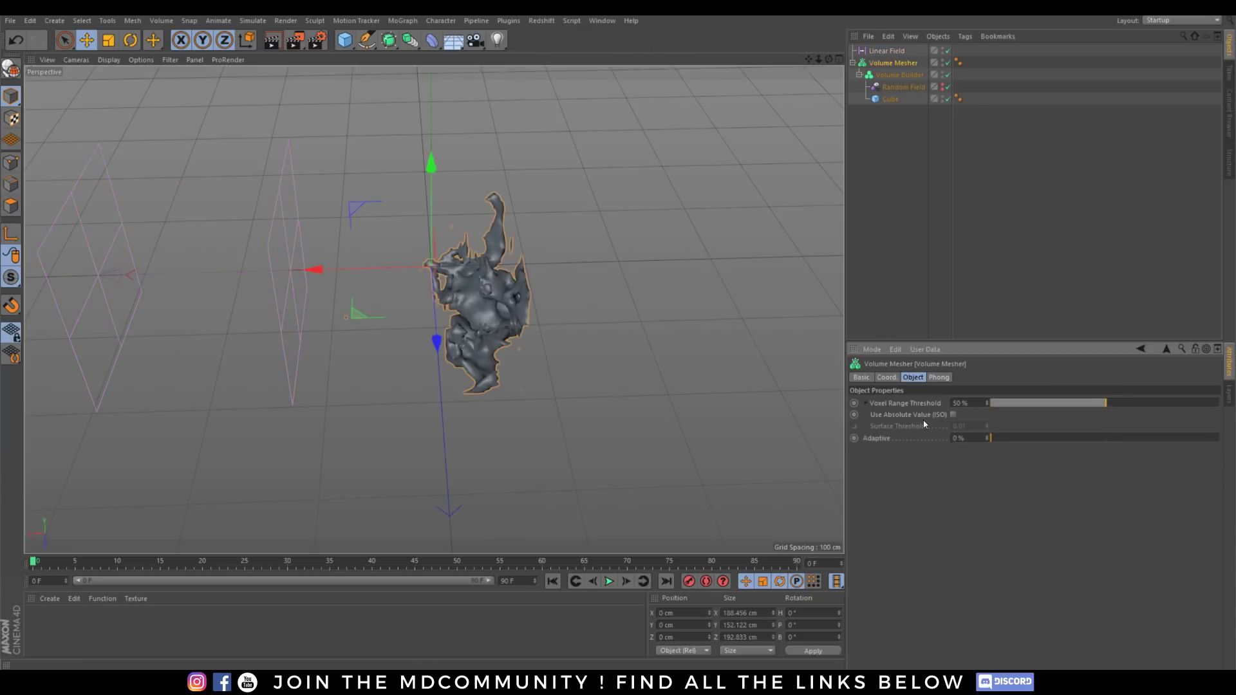
click(953, 416)
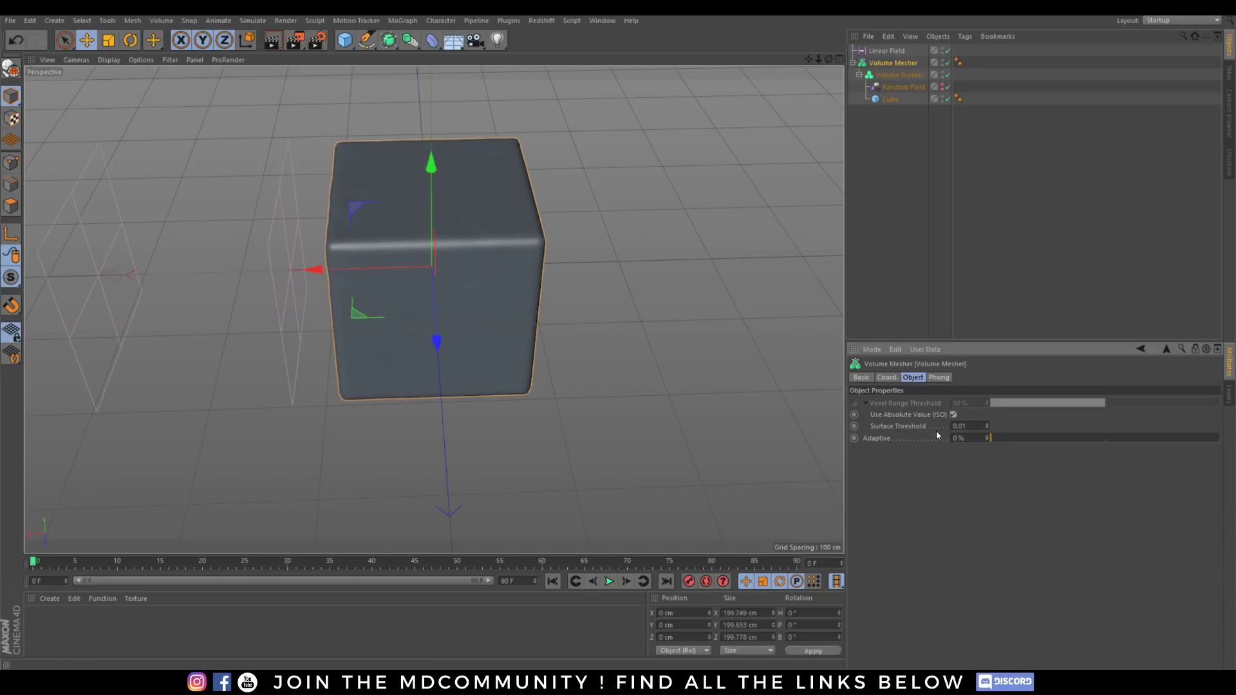
drag(987, 427, 1044, 426)
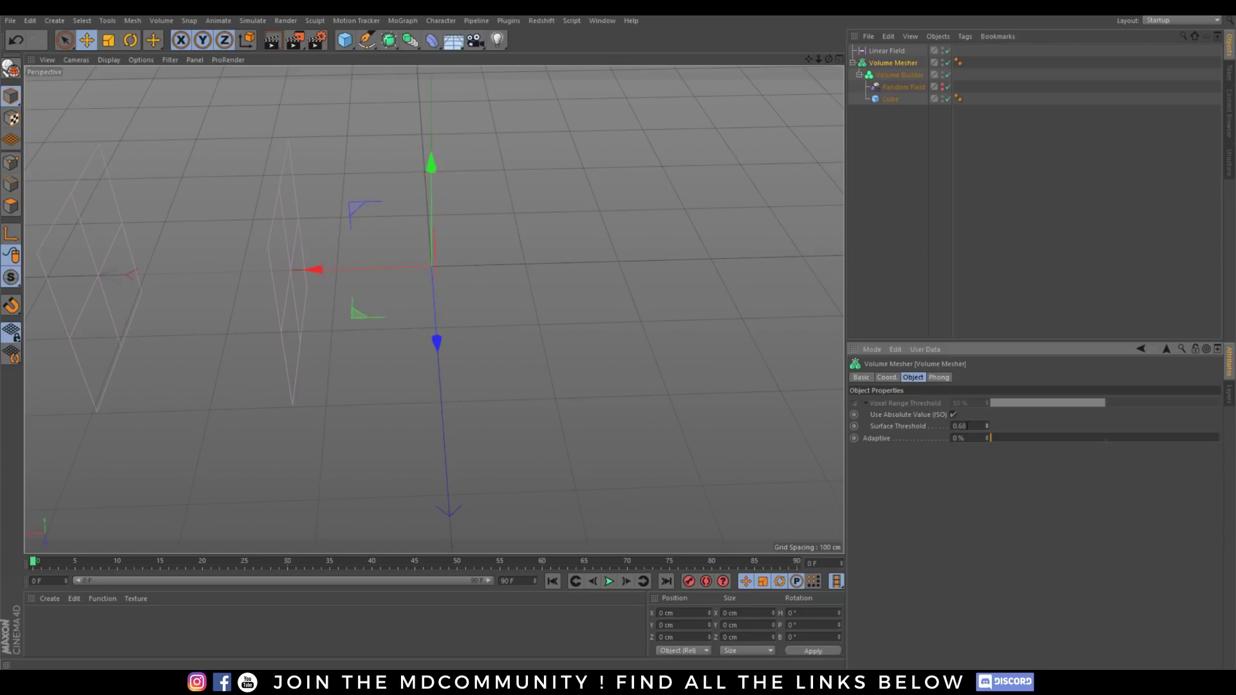
click(969, 426)
text(0)
Step: Slide the Linear Field back to X -29.268 cm so it erodes half the cube
click(876, 51)
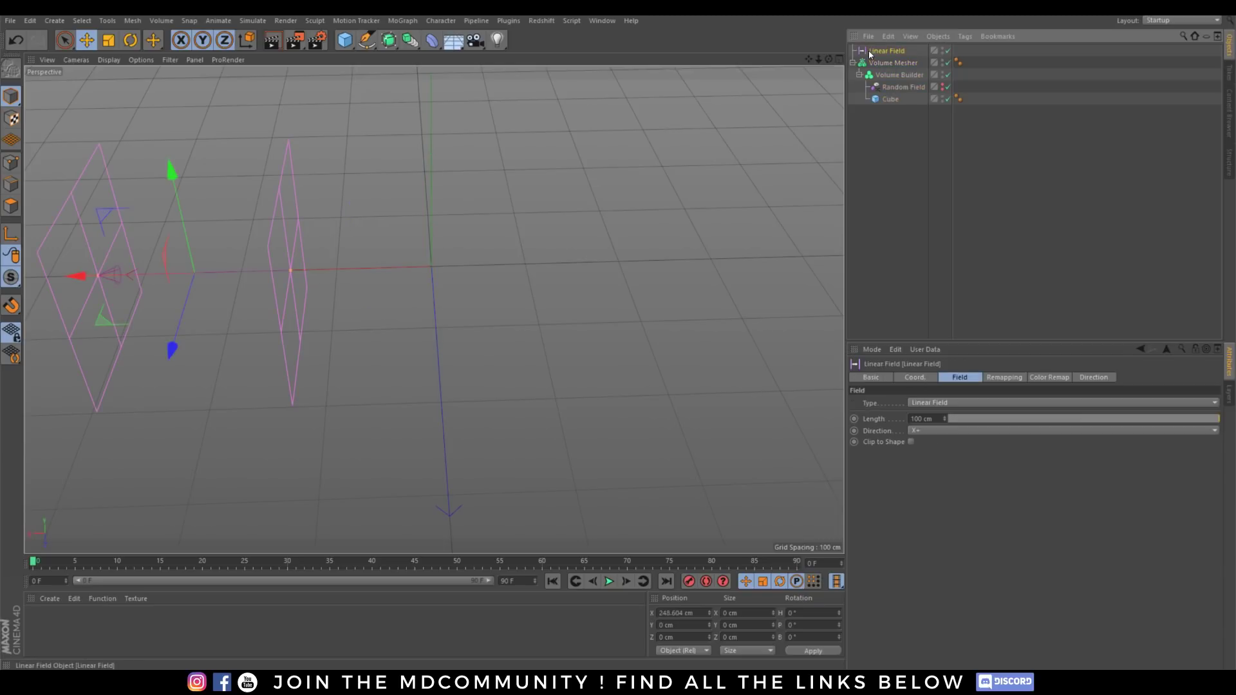
drag(77, 276, 367, 300)
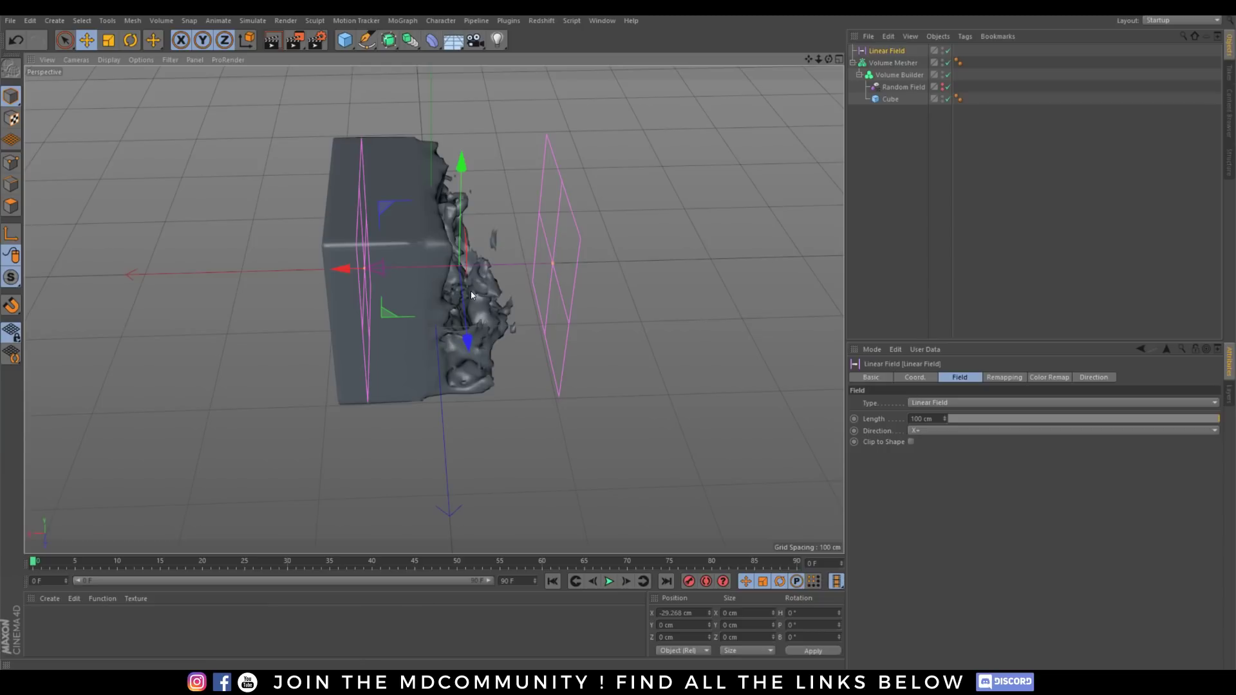
alt+drag(472, 295, 474, 267)
scroll(576, 291, up, 5)
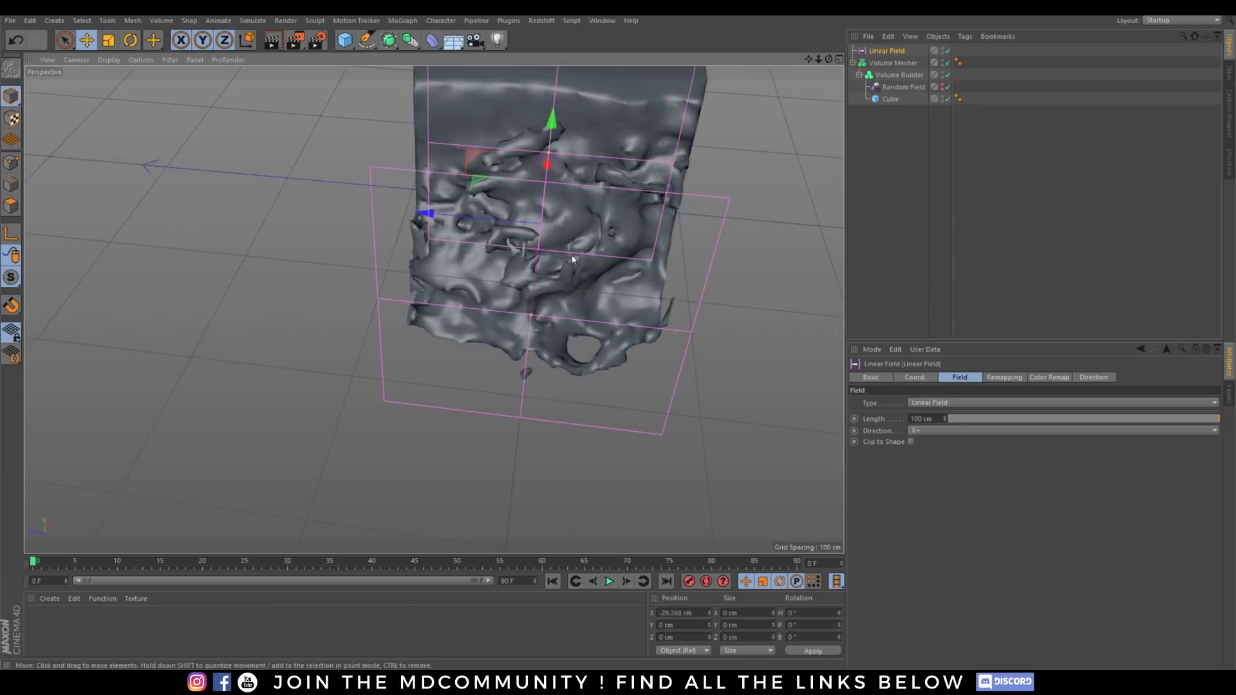
alt+drag(572, 256, 464, 302)
Step: Set the Volume Builder's voxel size to 1 cm and inspect the finely detailed erosion
click(899, 75)
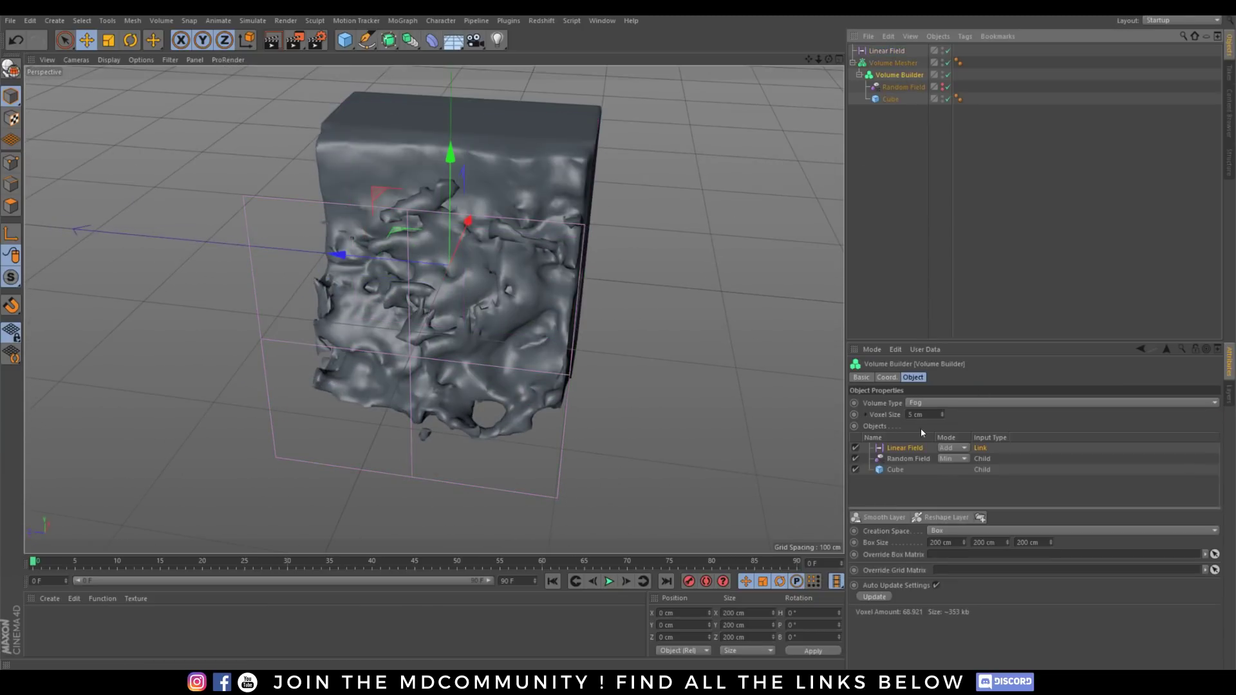
double_click(917, 415)
text(1)
key(Return)
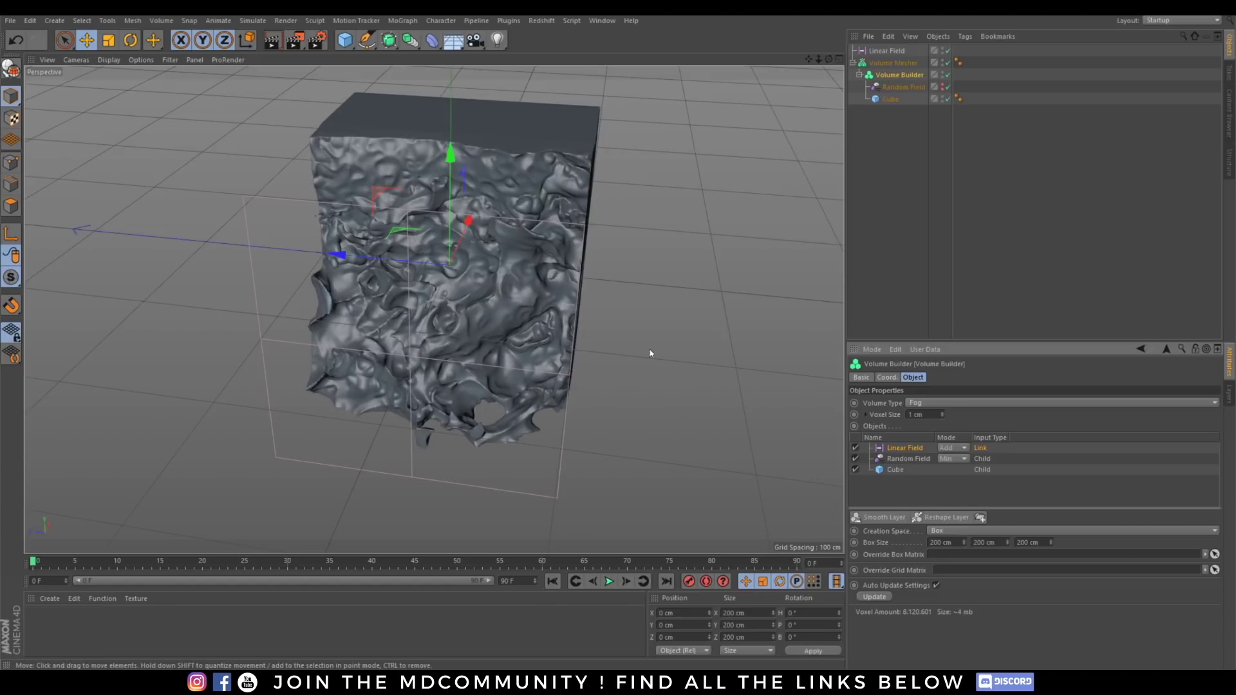
alt+drag(651, 350, 383, 323)
alt+right_drag(383, 323, 476, 331)
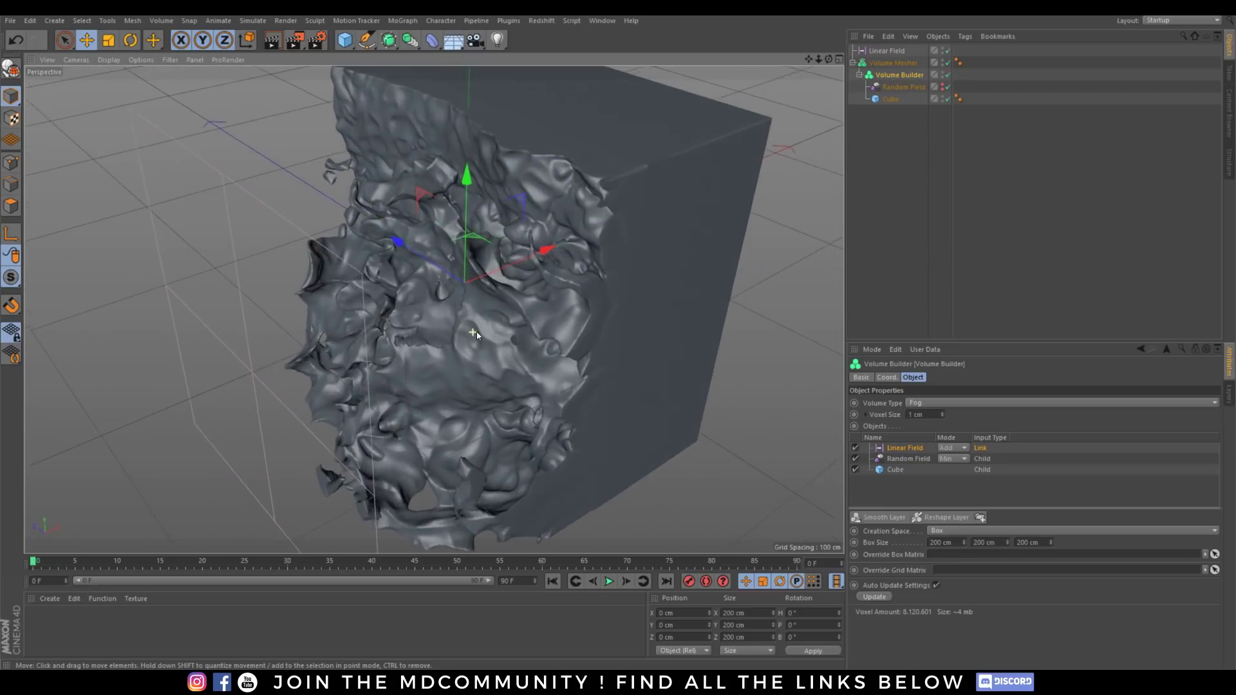
alt+drag(476, 331, 503, 309)
click(602, 21)
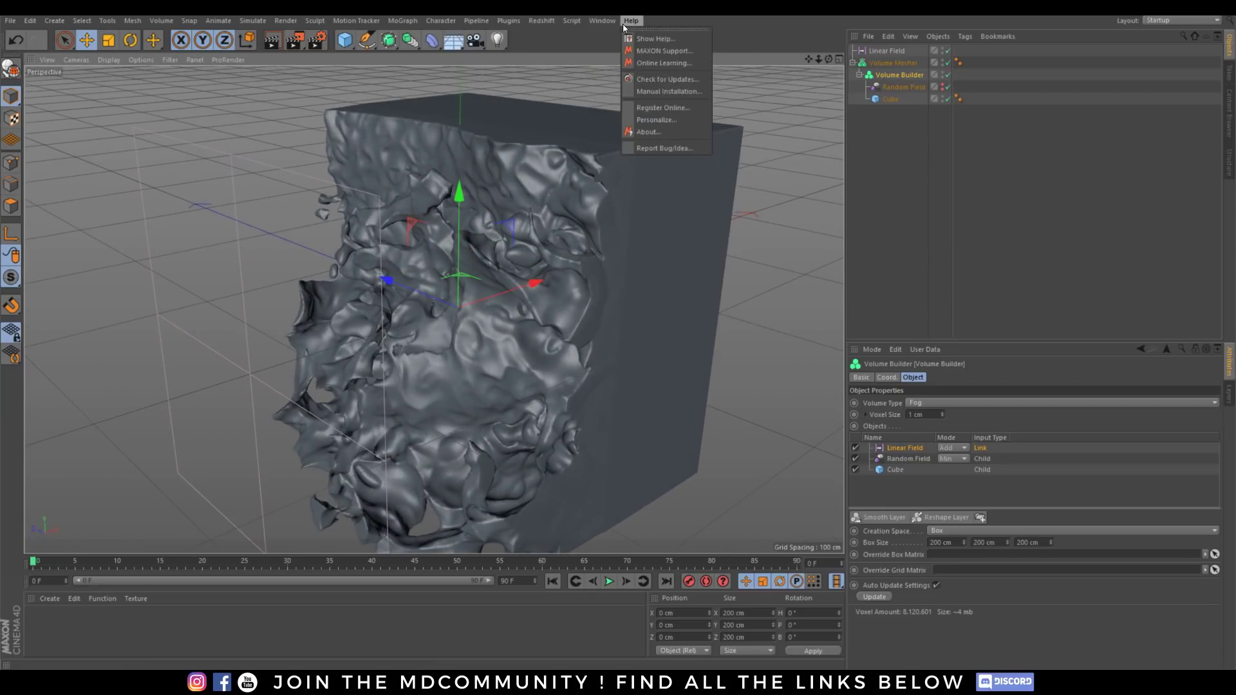
Step: Switch to the prepared volumes-and-fields scene and scrub its eroding-cube animation
click(619, 359)
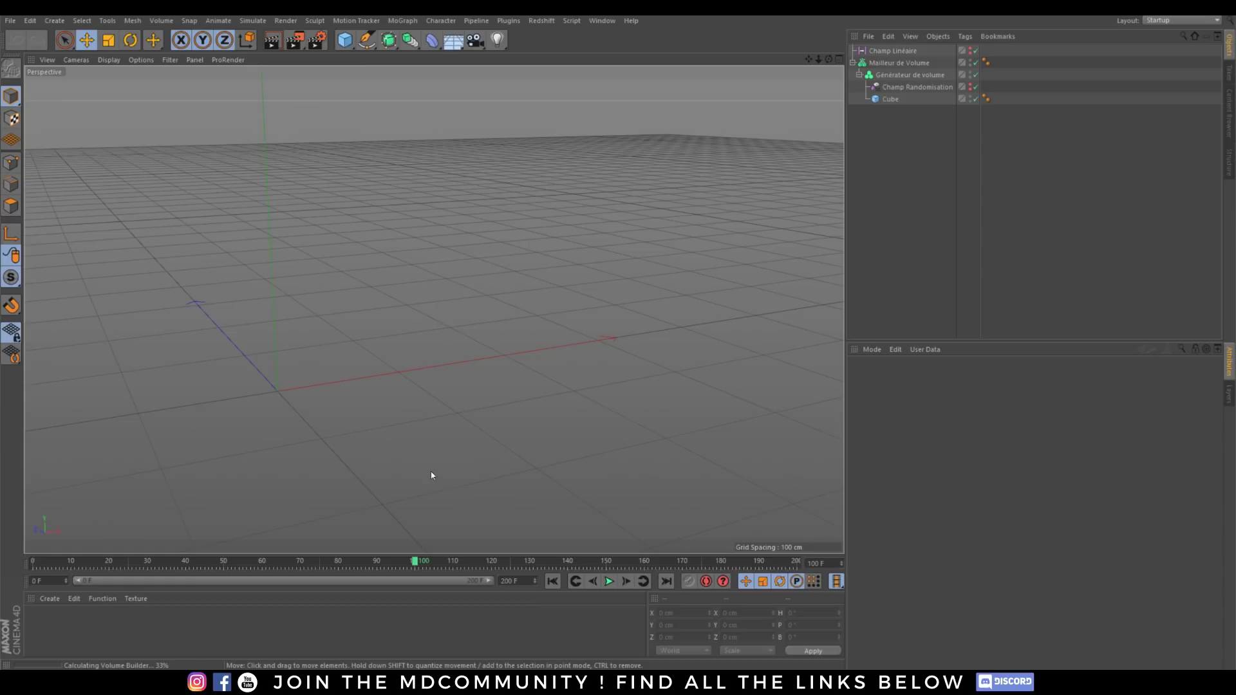
drag(355, 566, 326, 577)
alt+drag(360, 399, 426, 362)
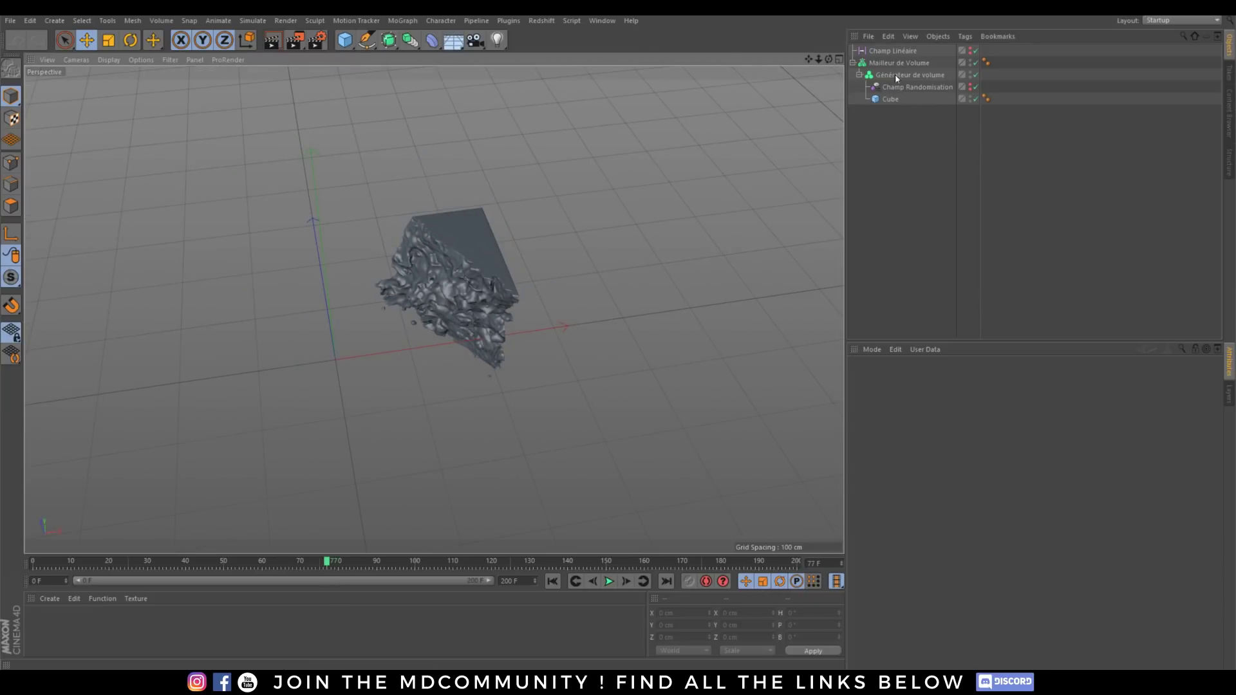
Step: Check the Volume Mesher's Bake as Alembic option without baking
click(852, 63)
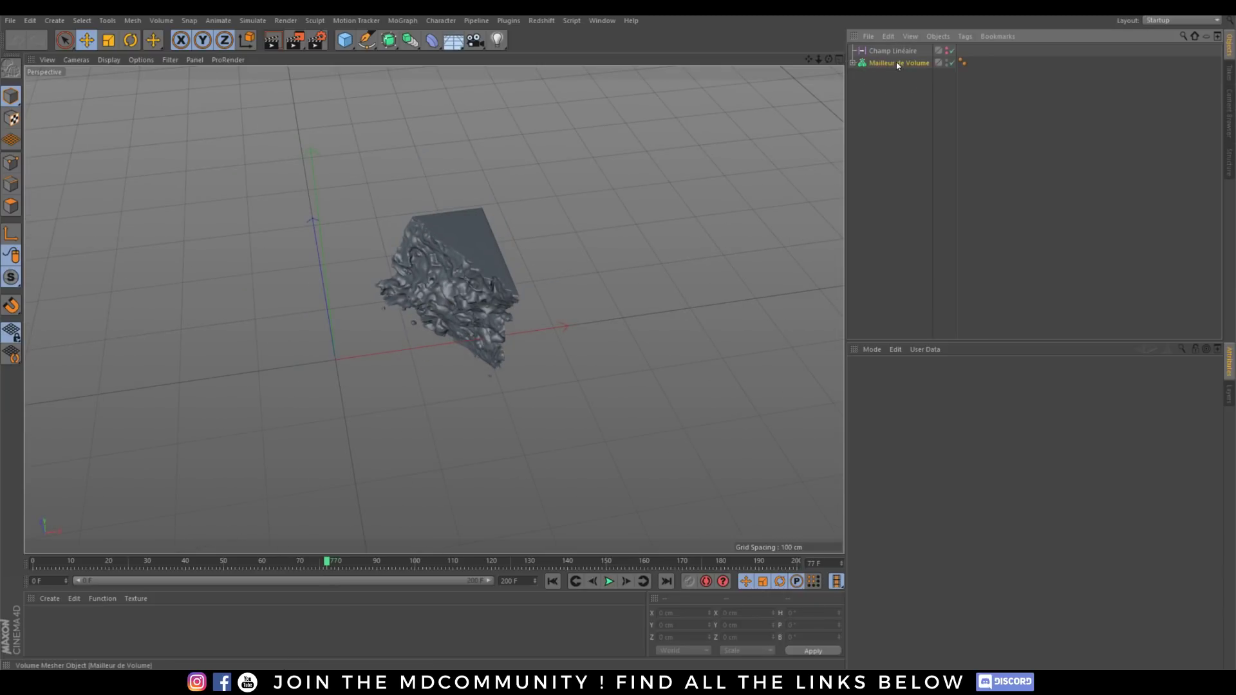
click(896, 63)
right_click(896, 61)
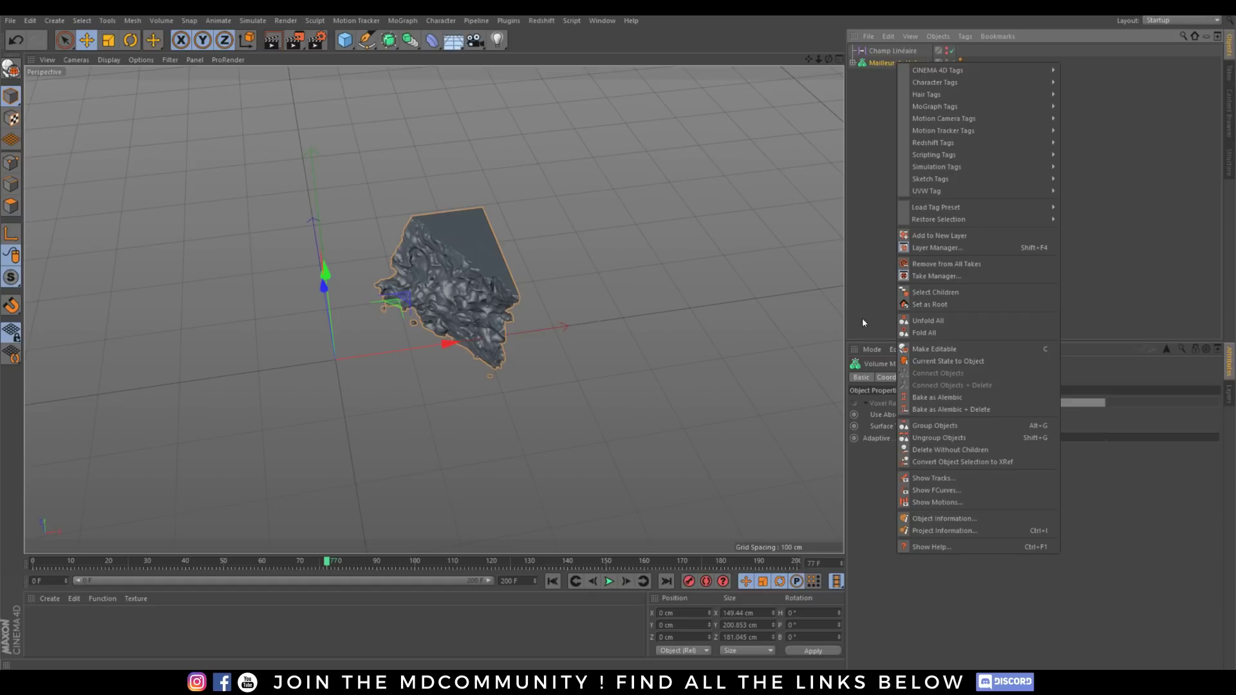
click(859, 298)
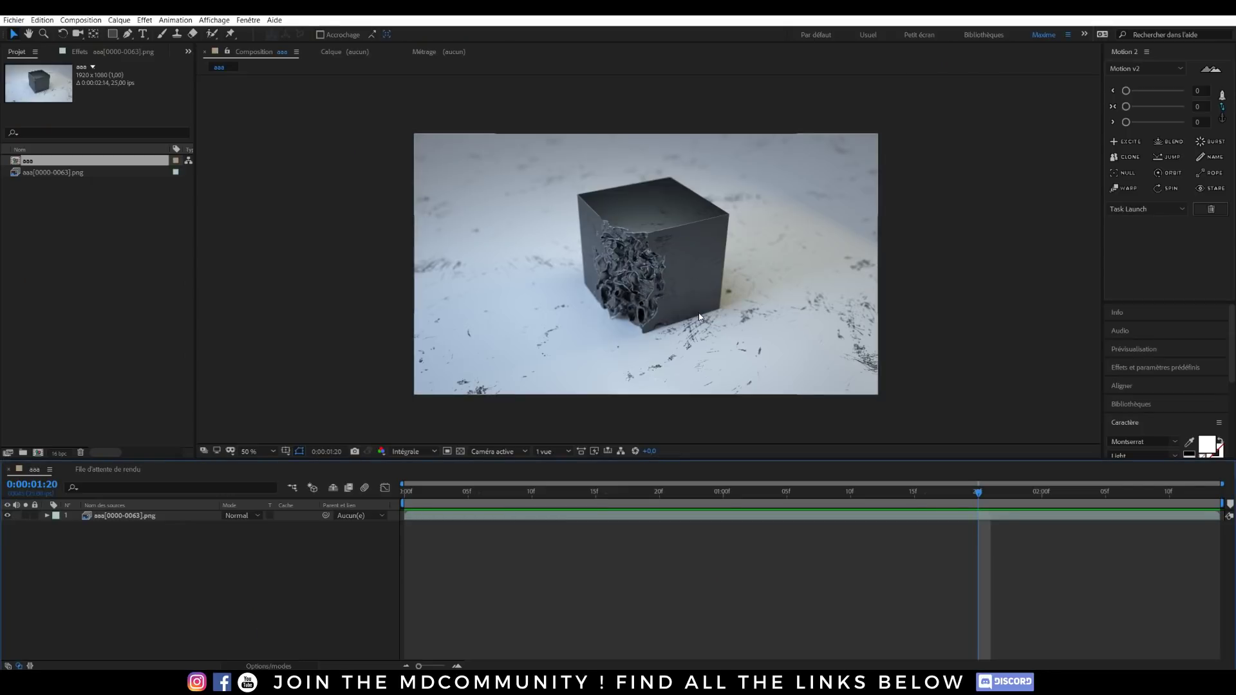
Step: Toggle the aaa composition between 100% and 50% and scrub through the eroding-cube render
key(period)
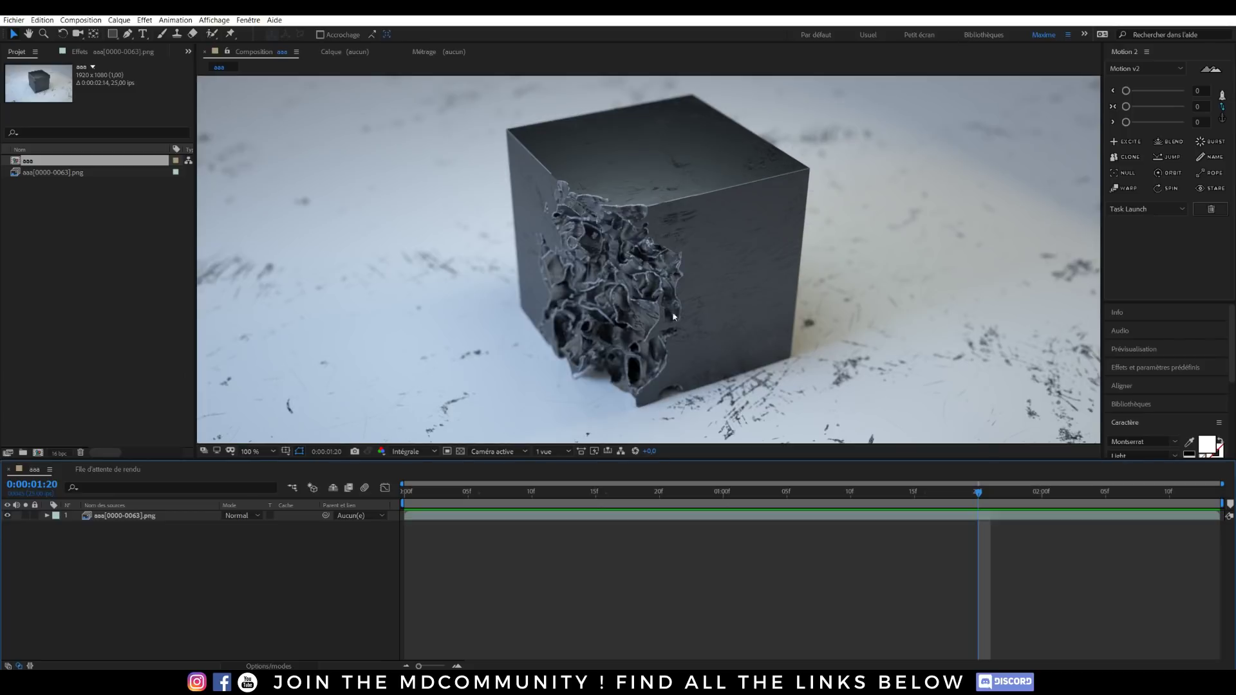
drag(932, 474, 966, 491)
key(comma)
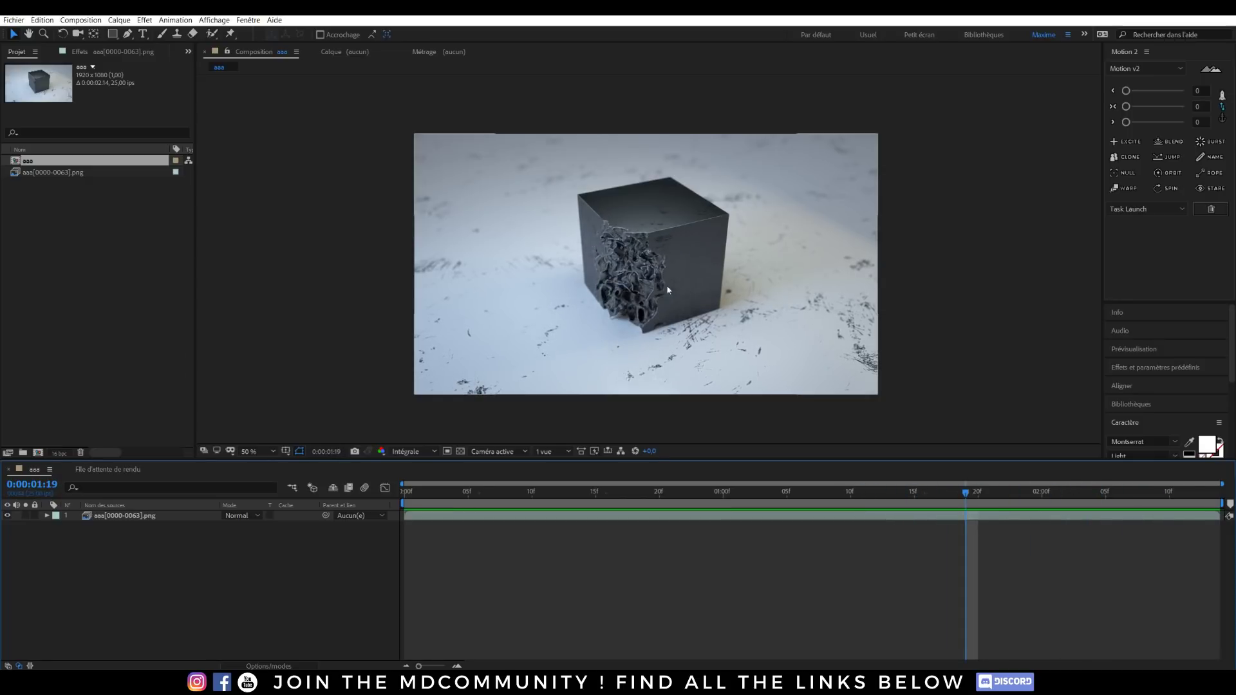
key(period)
key(comma)
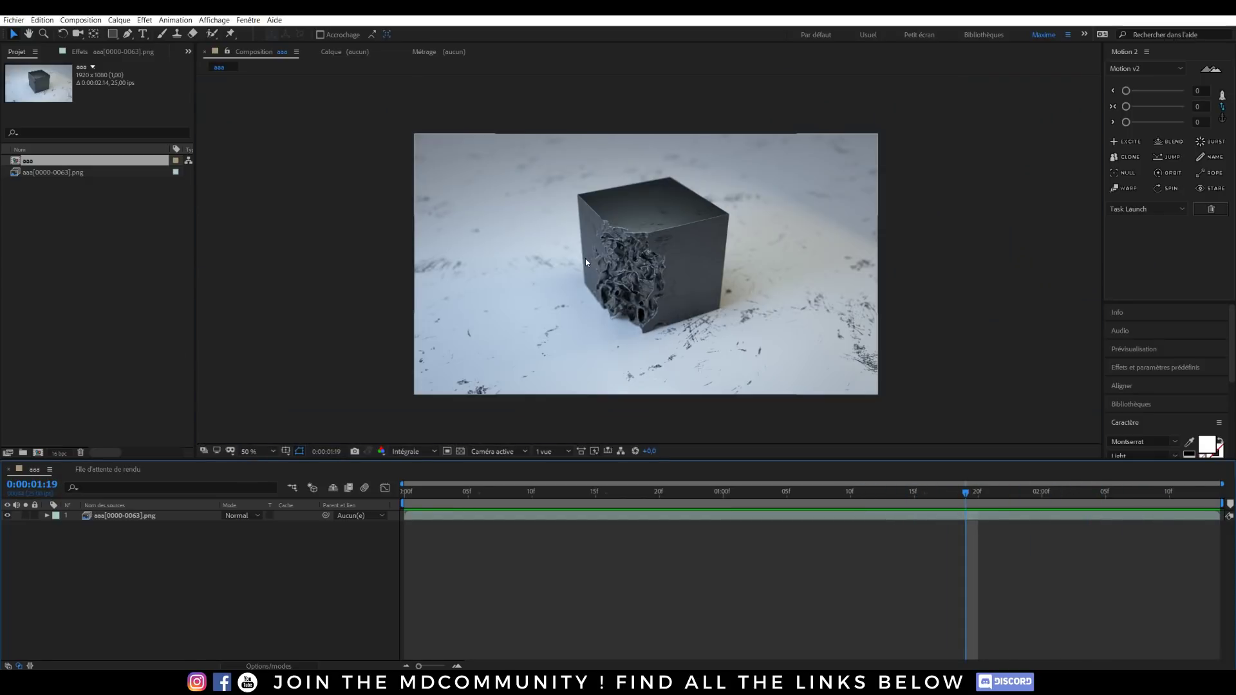